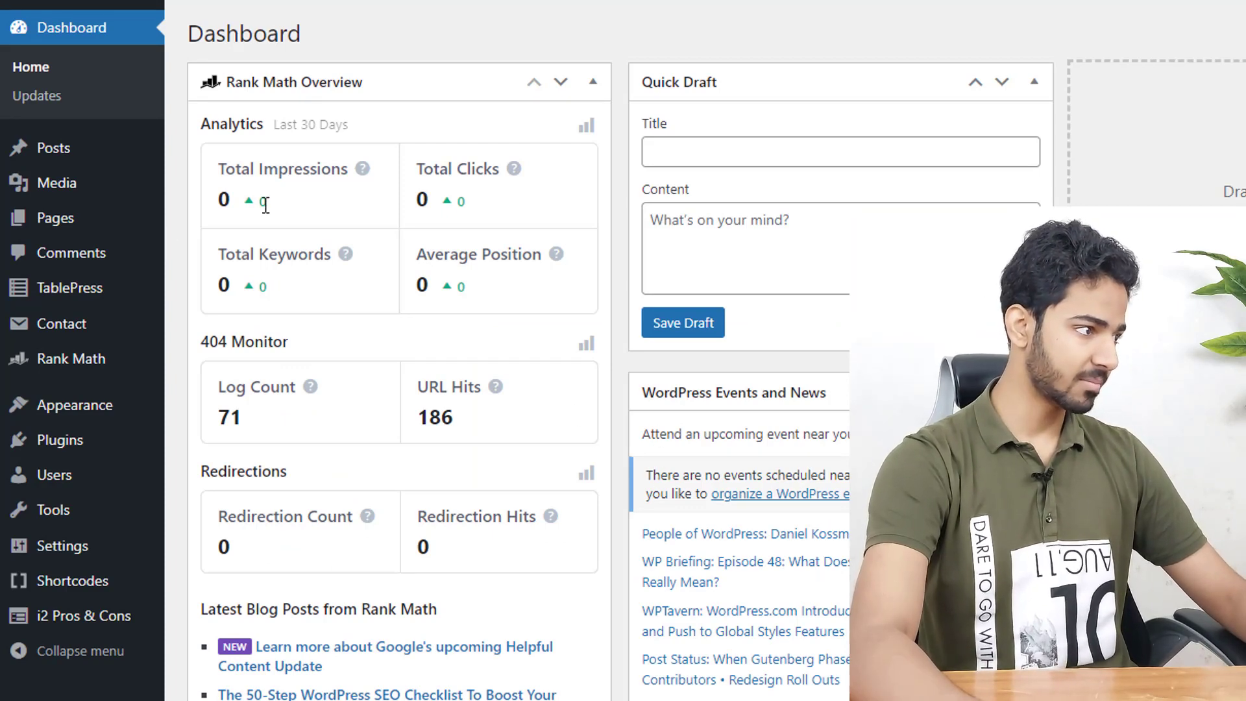
Step: Upload and install the wp-rocket.zip plugin from the Desktop and activate it on the site
{"action": "mouse_move", "coordinate": [74, 440]}
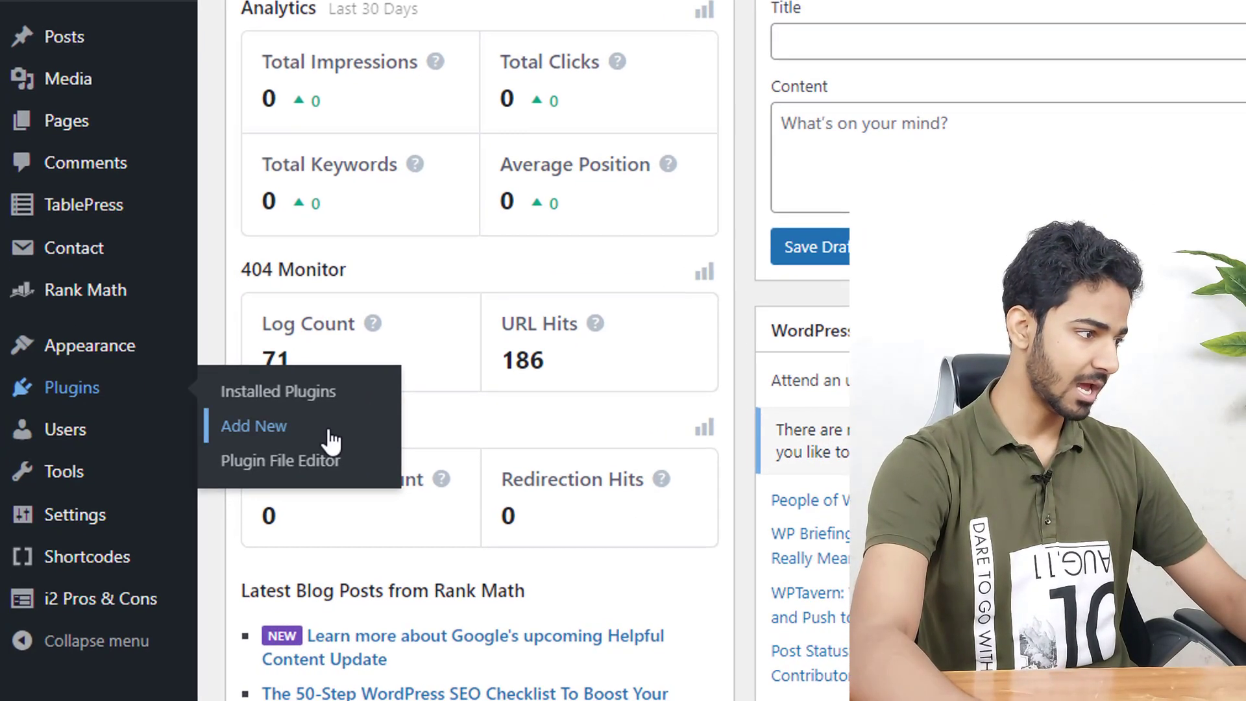
{"action": "left_click", "coordinate": [331, 442]}
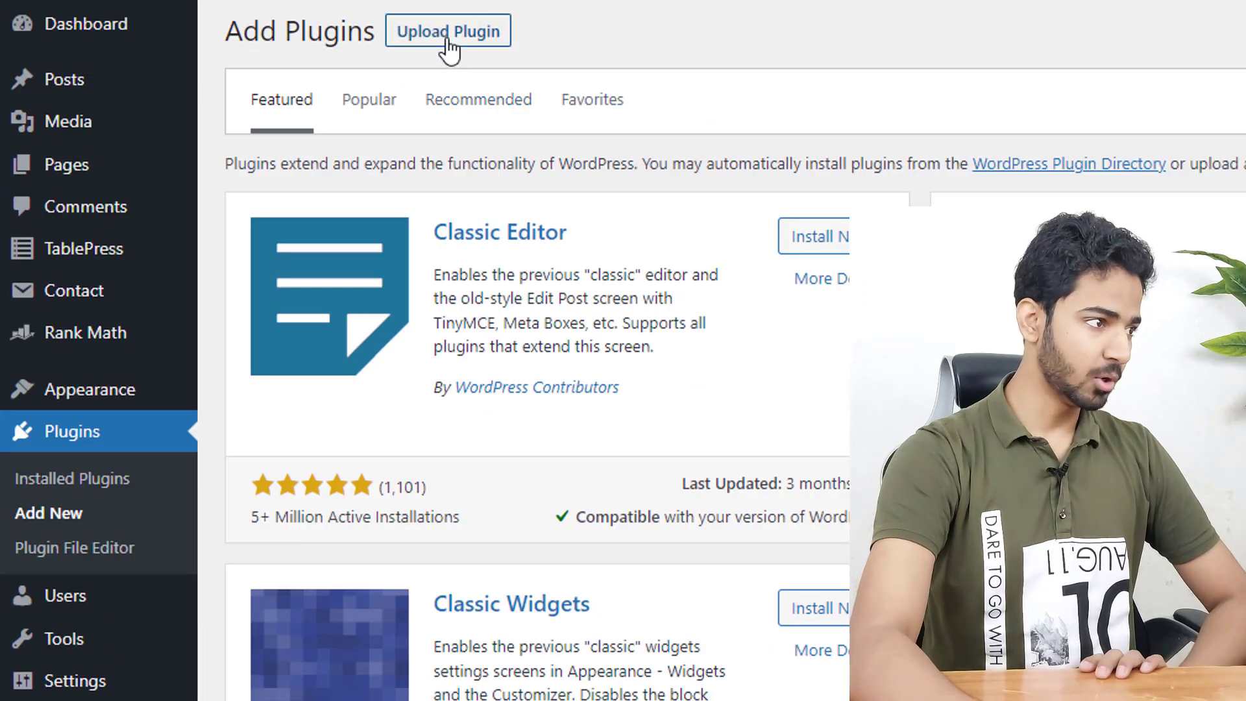
{"action": "left_click", "coordinate": [447, 40]}
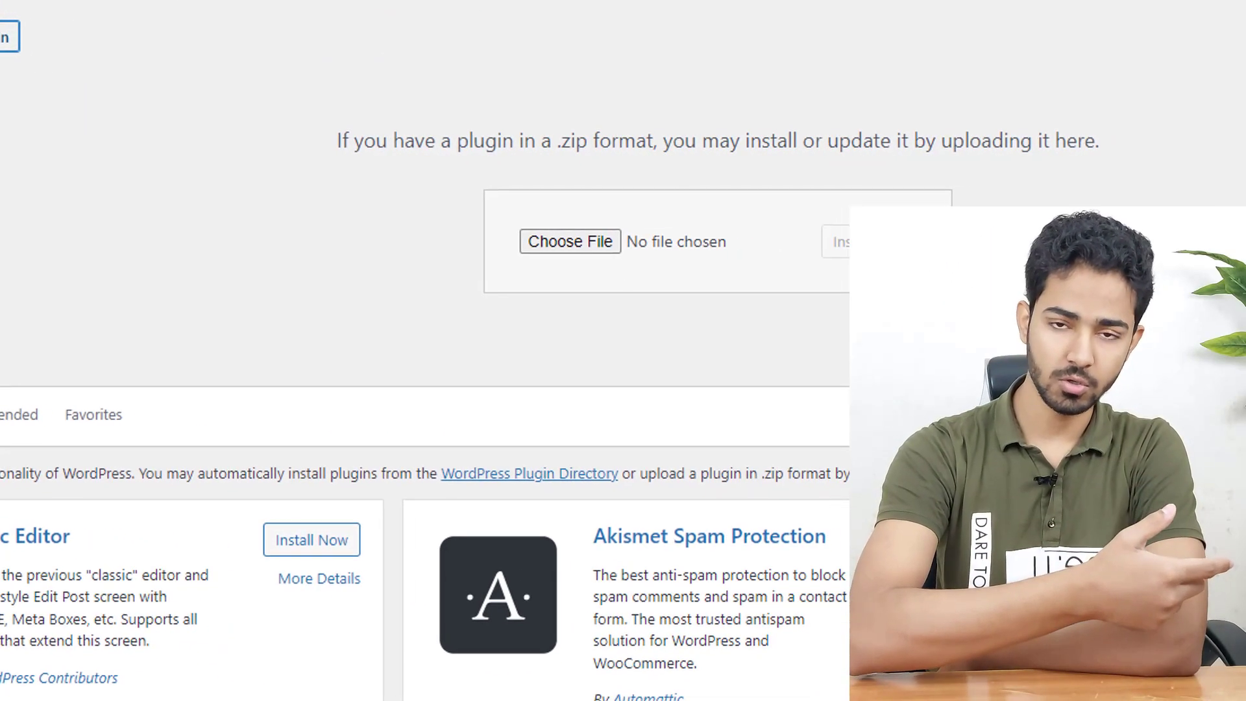
{"action": "left_click", "coordinate": [566, 241]}
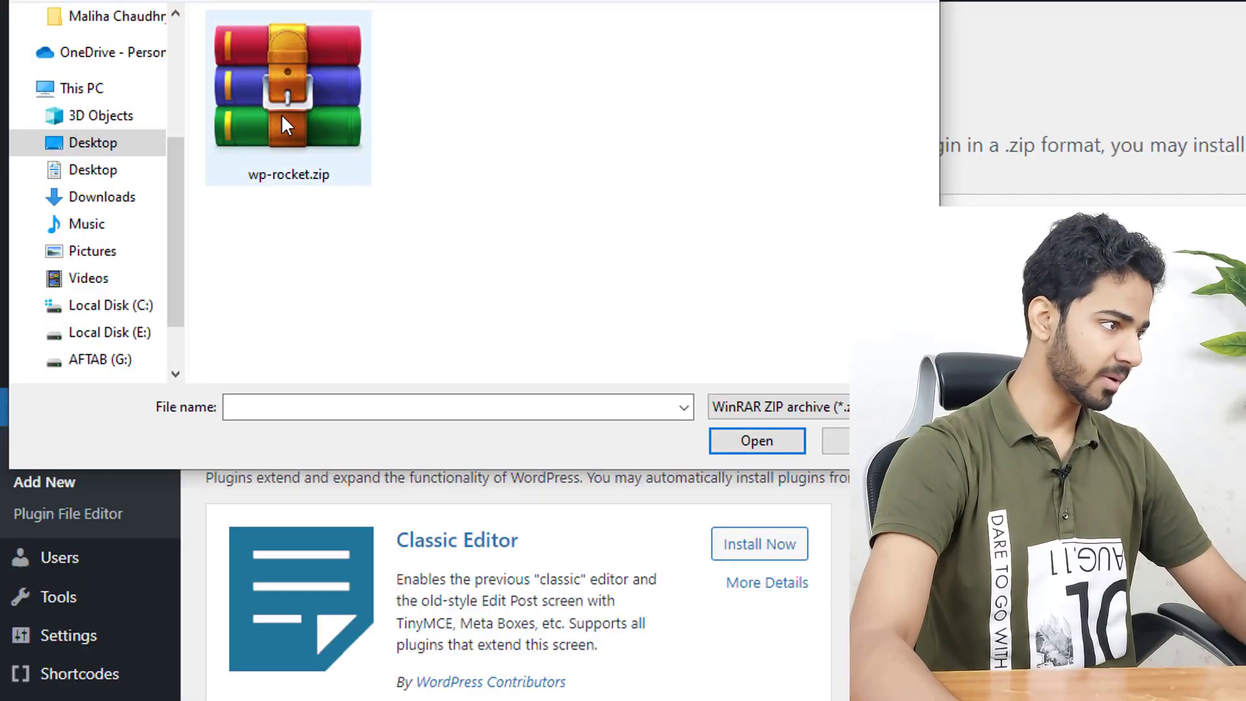
{"action": "left_click", "coordinate": [283, 117]}
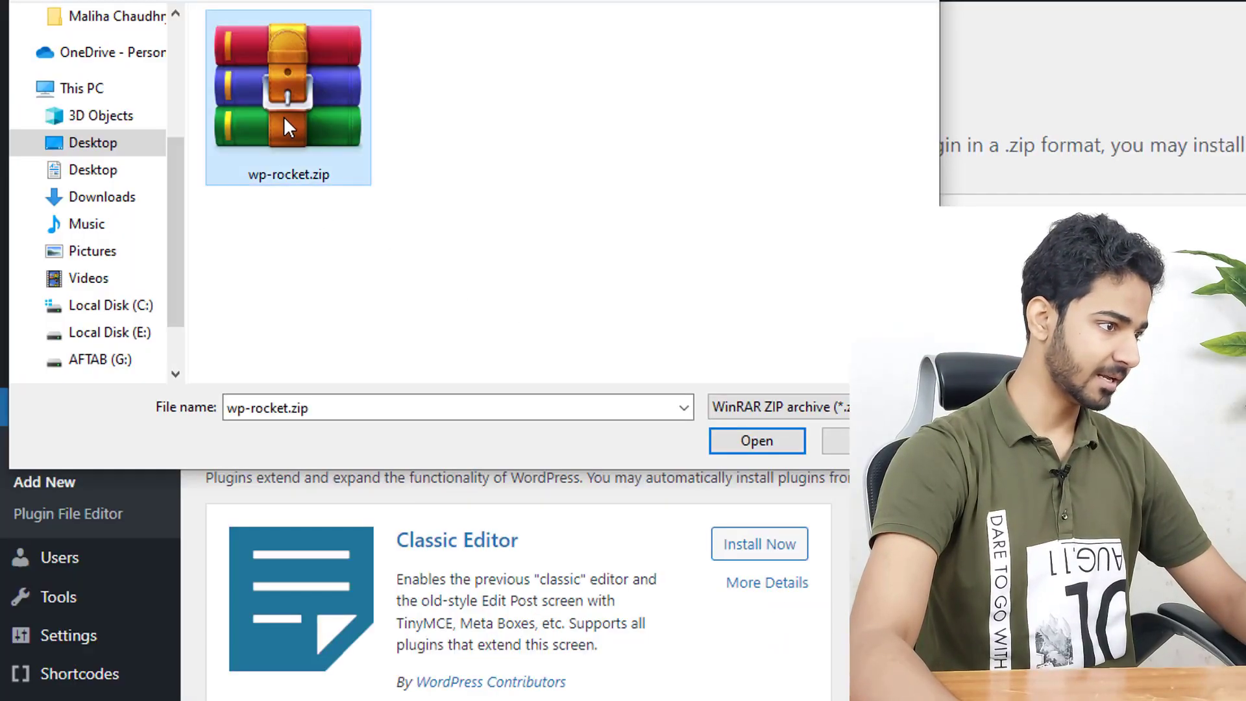
{"action": "left_click", "coordinate": [800, 439]}
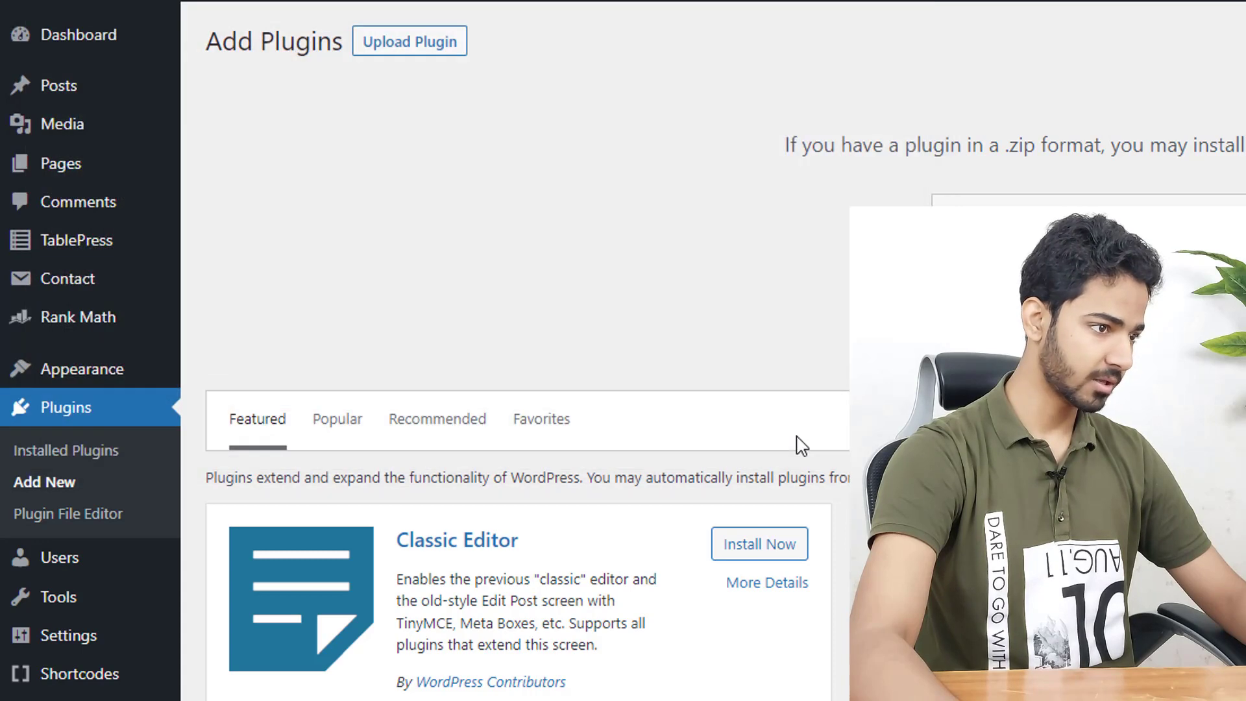
{"action": "left_click", "coordinate": [675, 182]}
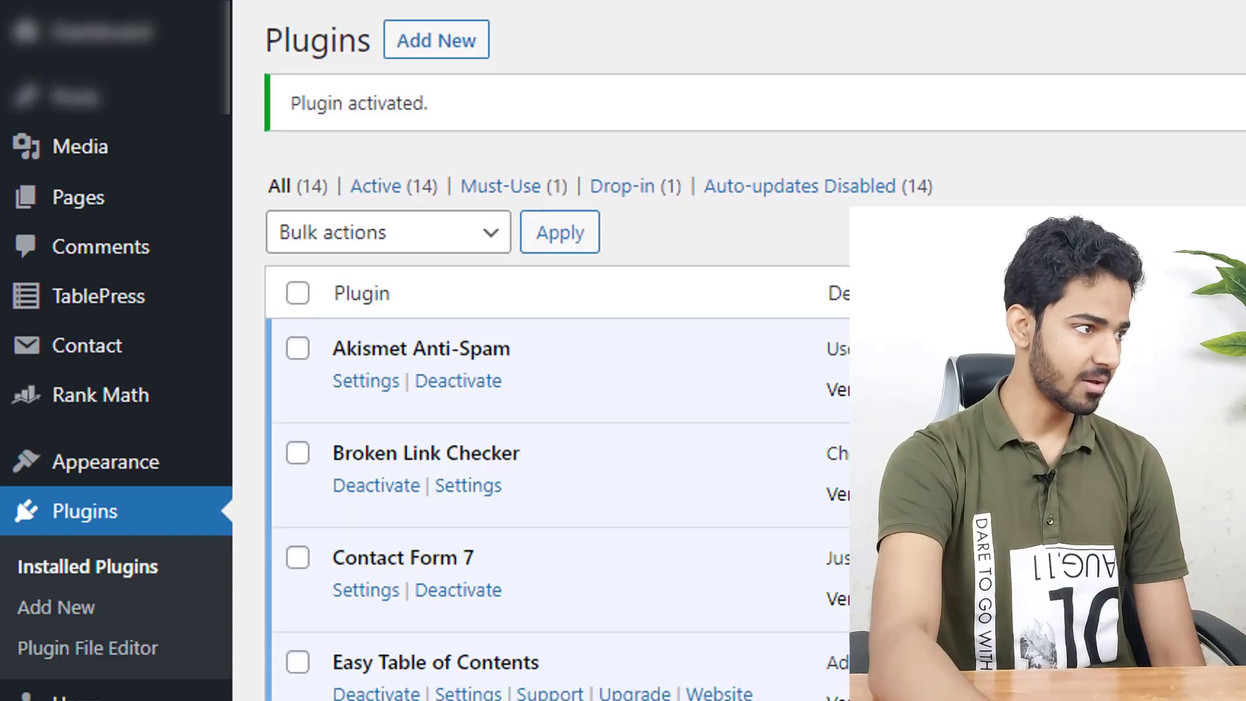
Step: Open the WP Rocket settings, allow non-sensitive diagnostic data collection, and check the license details under My Account
{"action": "scroll", "coordinate": [706, 22], "scroll_direction": "up", "scroll_amount": 1}
{"action": "mouse_move", "coordinate": [692, 22]}
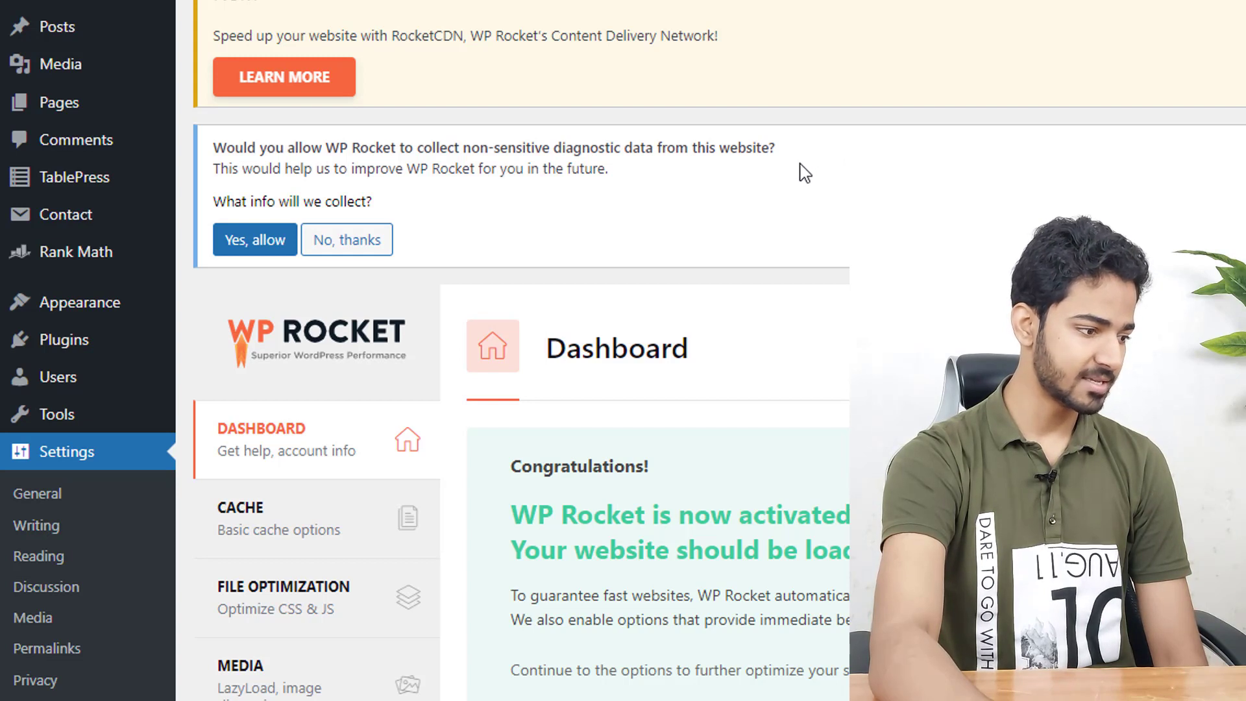
{"action": "left_click", "coordinate": [254, 250]}
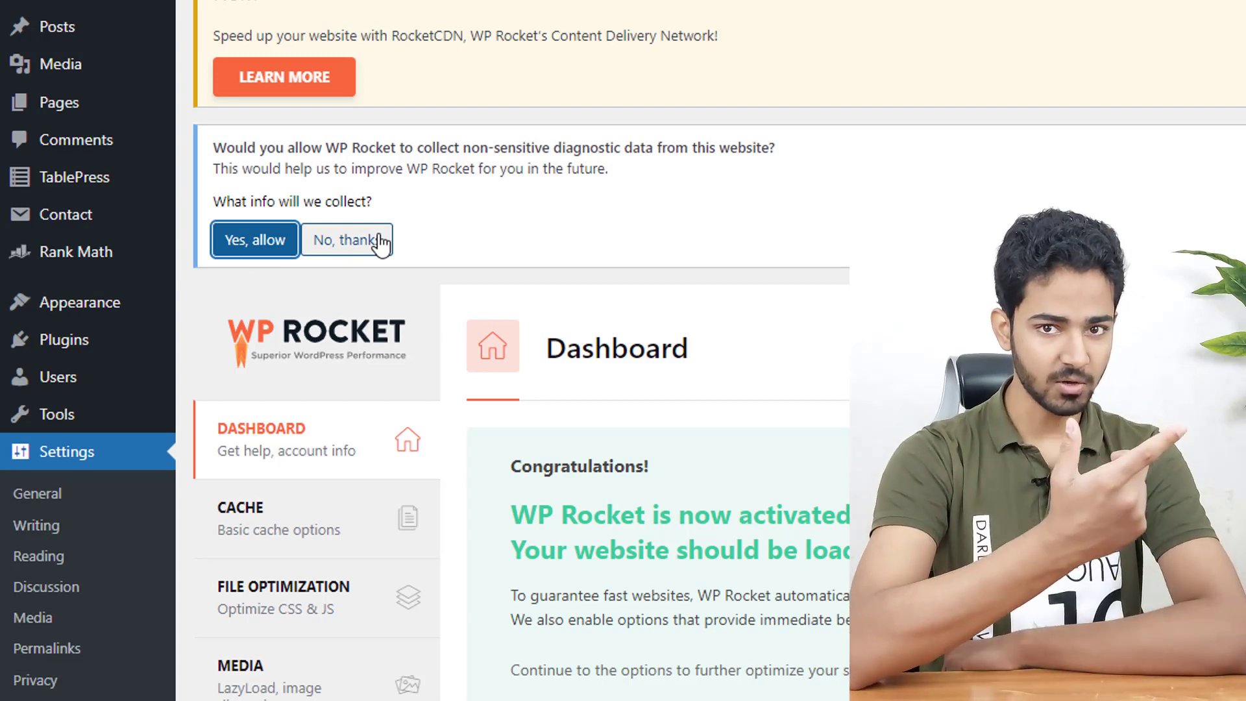
{"action": "scroll", "coordinate": [643, 408], "scroll_direction": "down", "scroll_amount": 8}
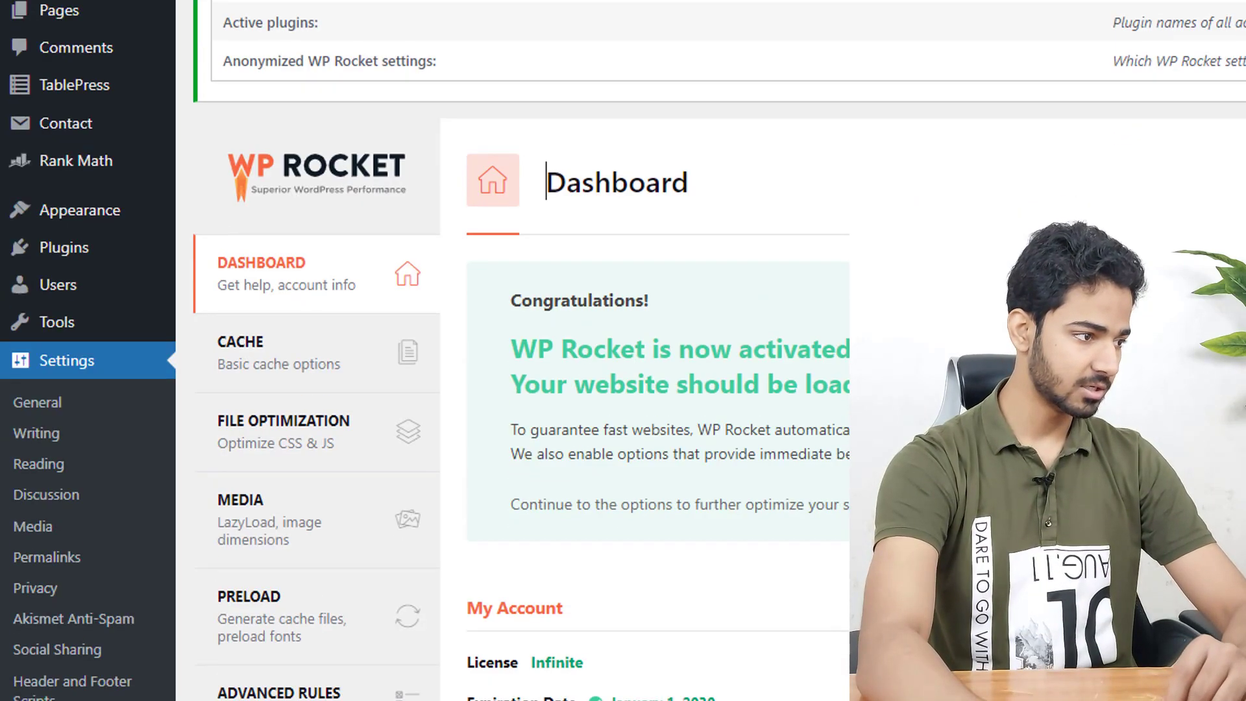
{"action": "scroll", "coordinate": [824, 397], "scroll_direction": "down", "scroll_amount": 2}
{"action": "left_click_drag", "start_coordinate": [585, 444], "coordinate": [535, 444]}
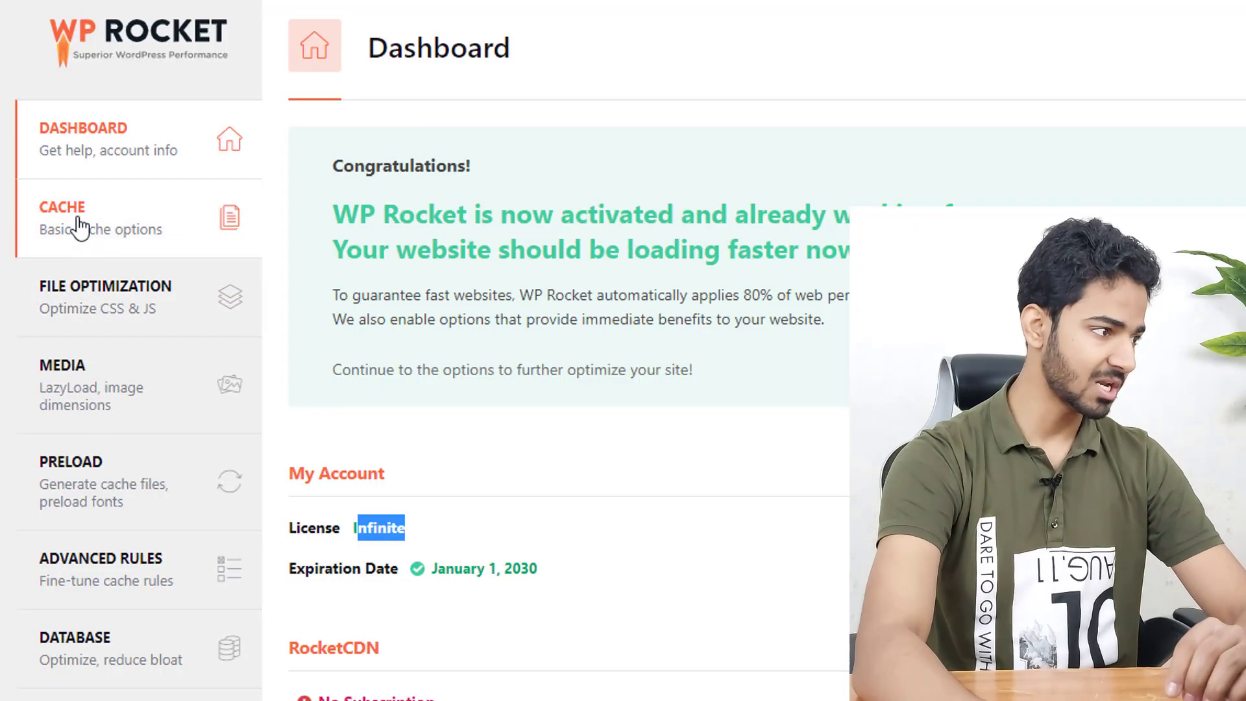
Step: In WP Rocket's cache options, enable caching for mobile devices and separate cache files for mobile devices
{"action": "left_click", "coordinate": [86, 218]}
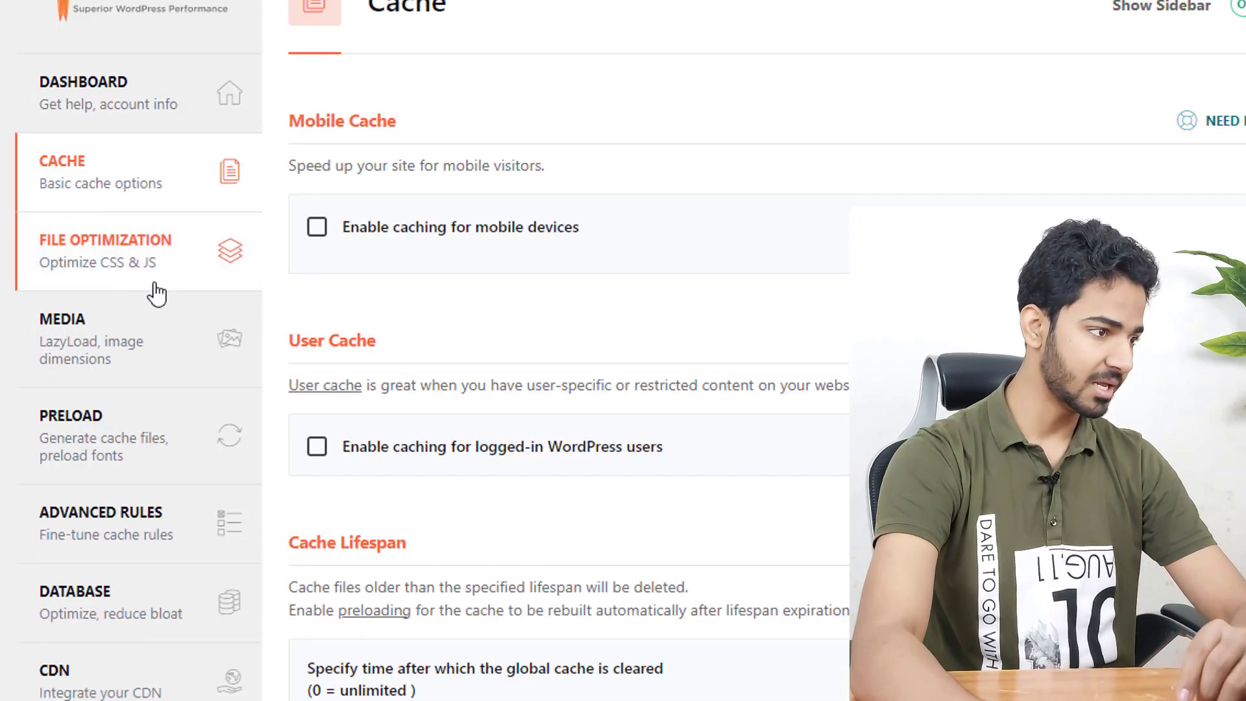
{"action": "left_click", "coordinate": [361, 245]}
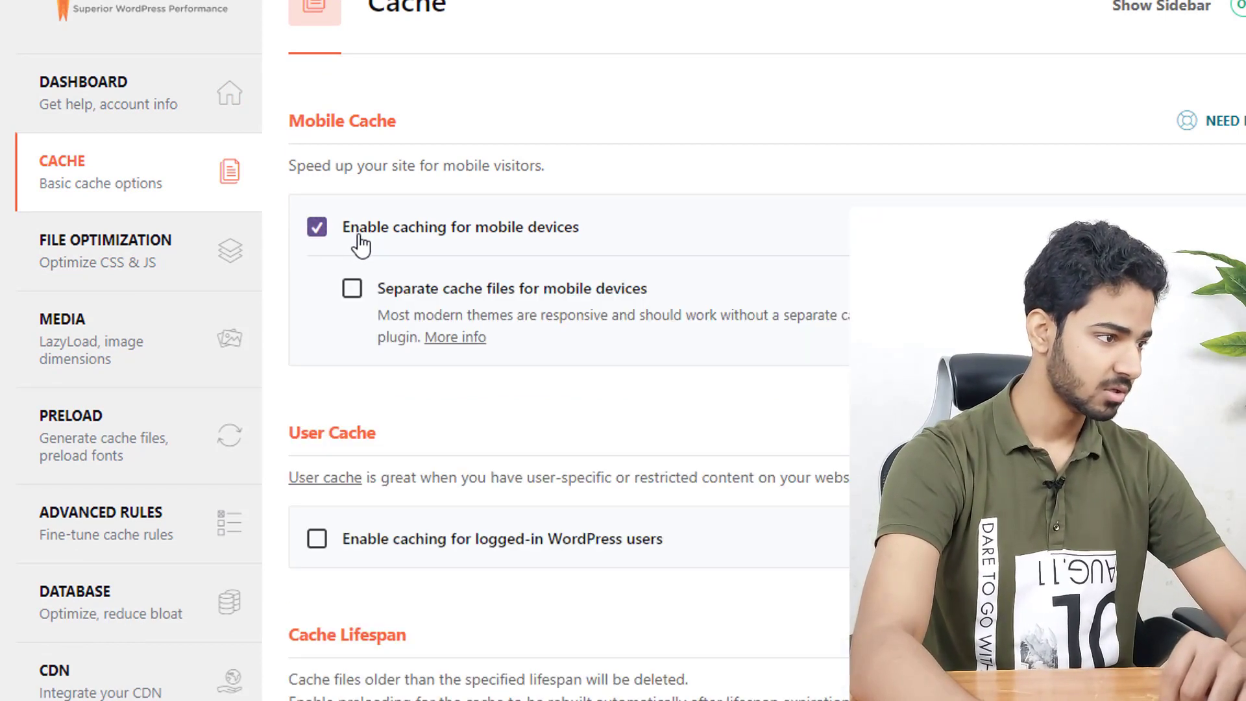
{"action": "left_click", "coordinate": [425, 301]}
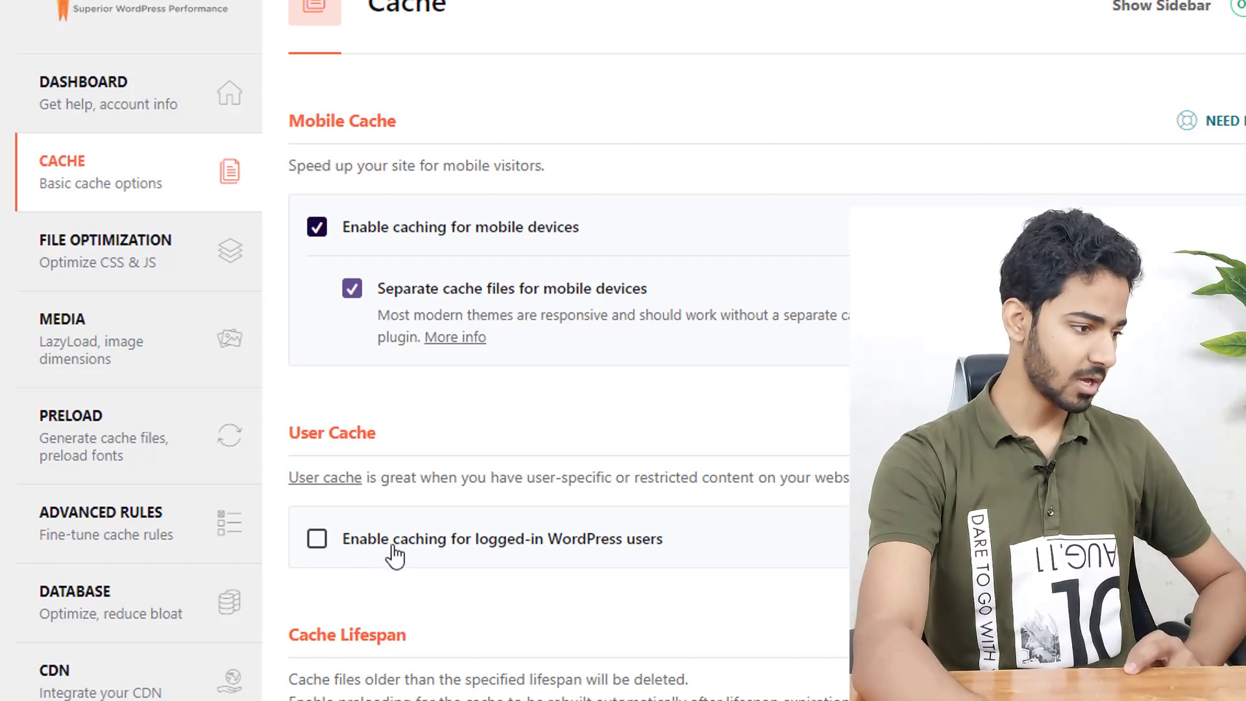
Step: Set the cache lifespan, after which the global cache is cleared, to 10 hours
{"action": "scroll", "coordinate": [396, 554], "scroll_direction": "down", "scroll_amount": 4}
{"action": "scroll", "coordinate": [349, 617], "scroll_direction": "down", "scroll_amount": 1}
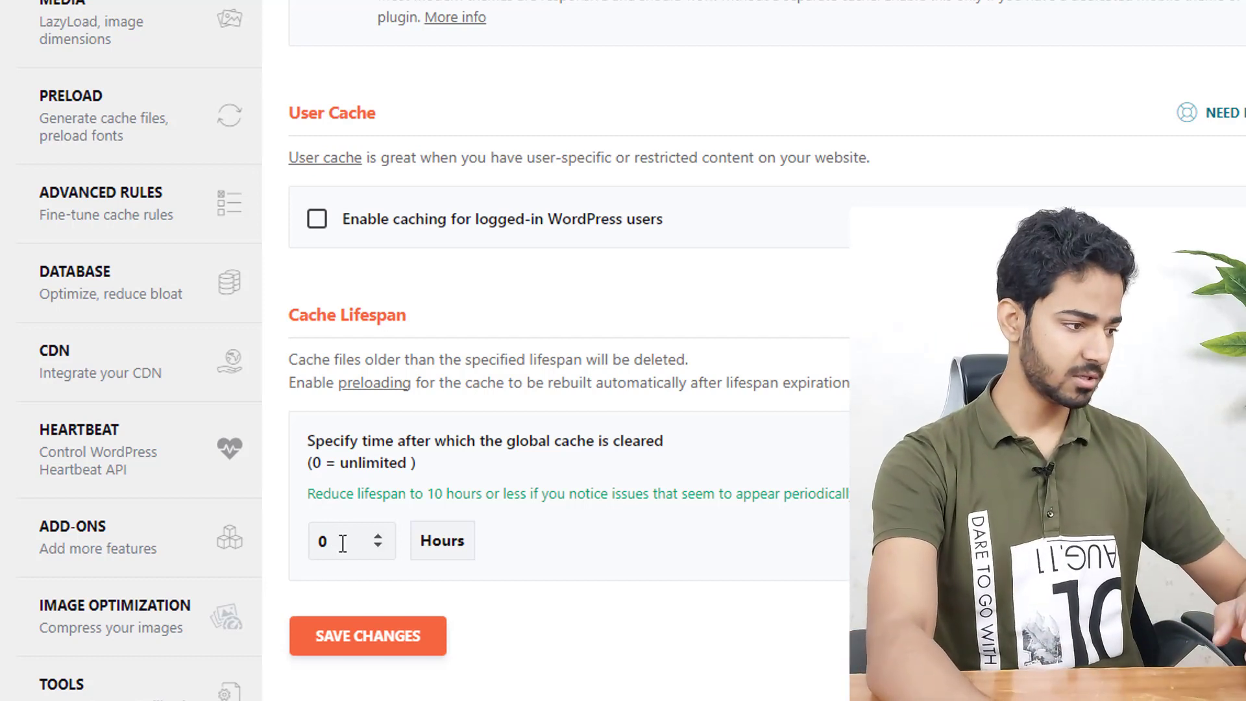
{"action": "left_click_drag", "start_coordinate": [340, 543], "coordinate": [309, 547]}
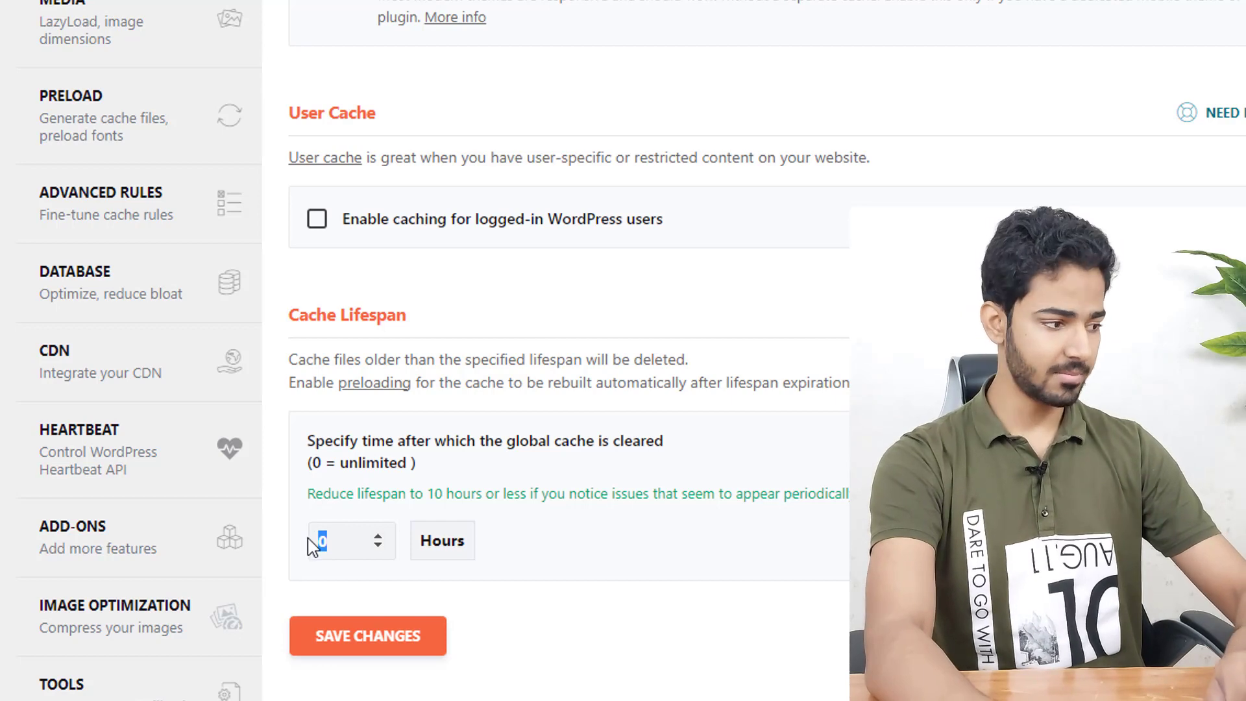
{"action": "type", "text": "10"}
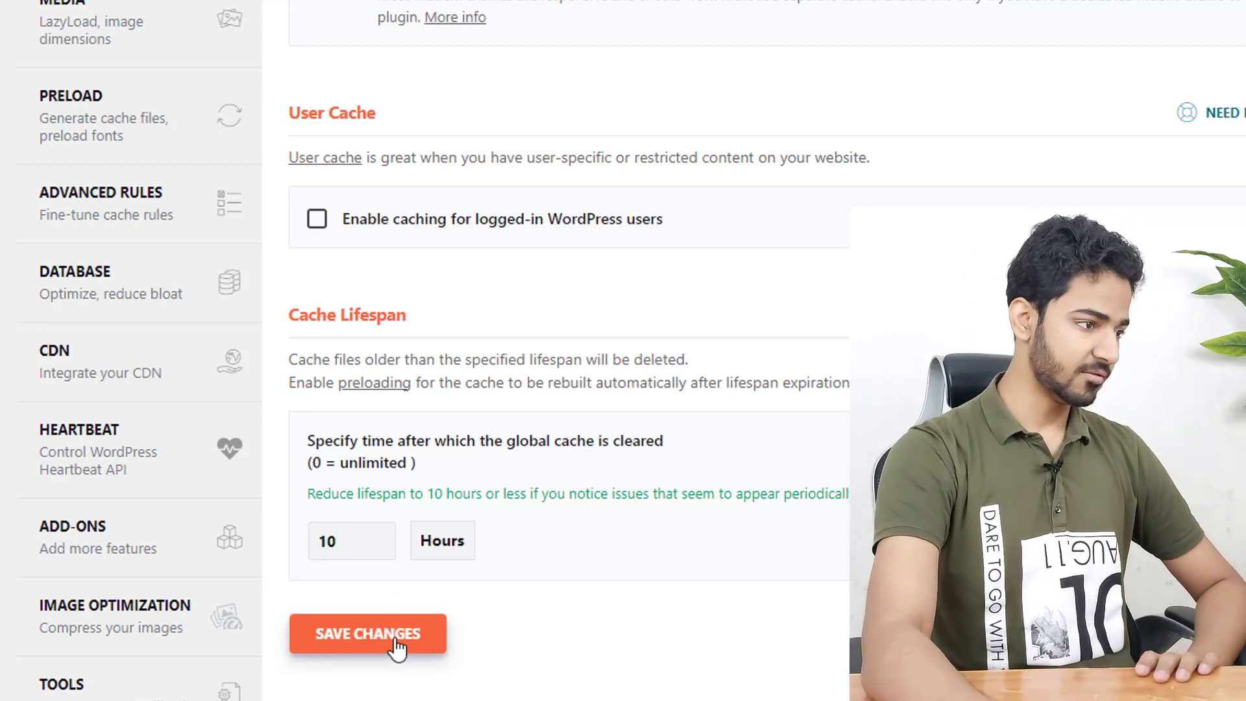
{"action": "scroll", "coordinate": [348, 272], "scroll_direction": "up", "scroll_amount": 3}
Step: In the file optimization settings, activate Minify CSS files and Combine CSS files
{"action": "left_click", "coordinate": [117, 175]}
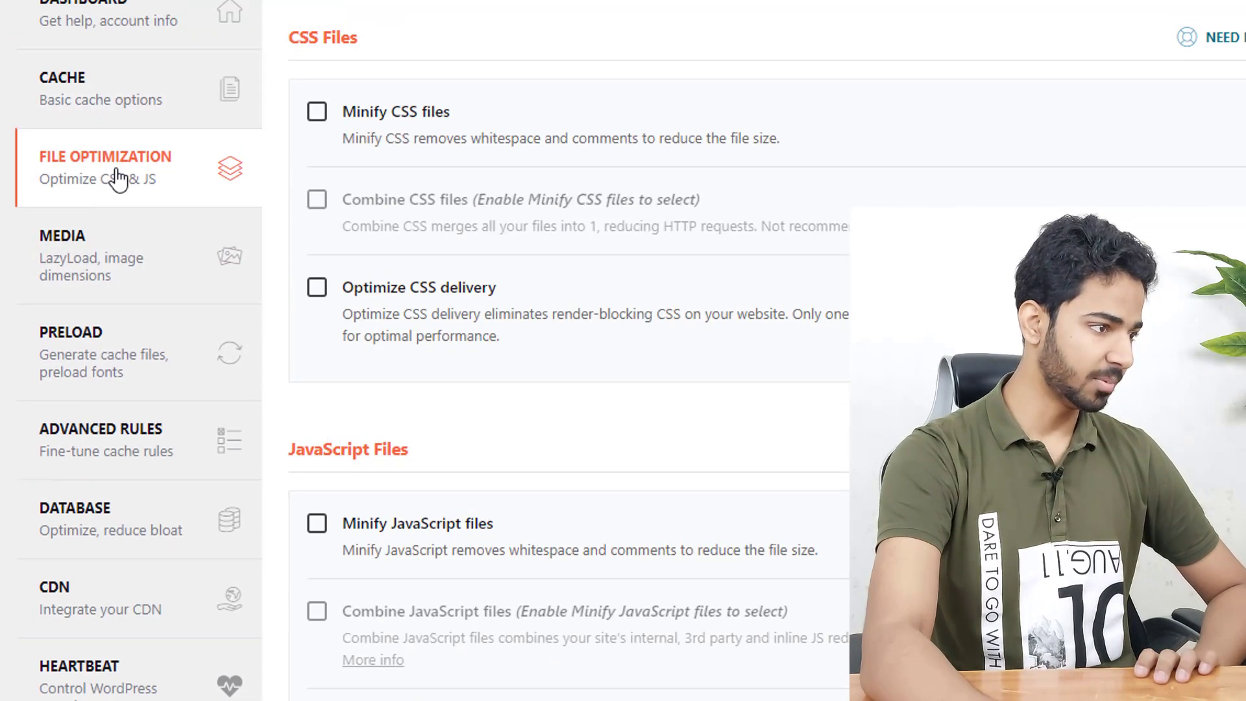
{"action": "left_click", "coordinate": [318, 162]}
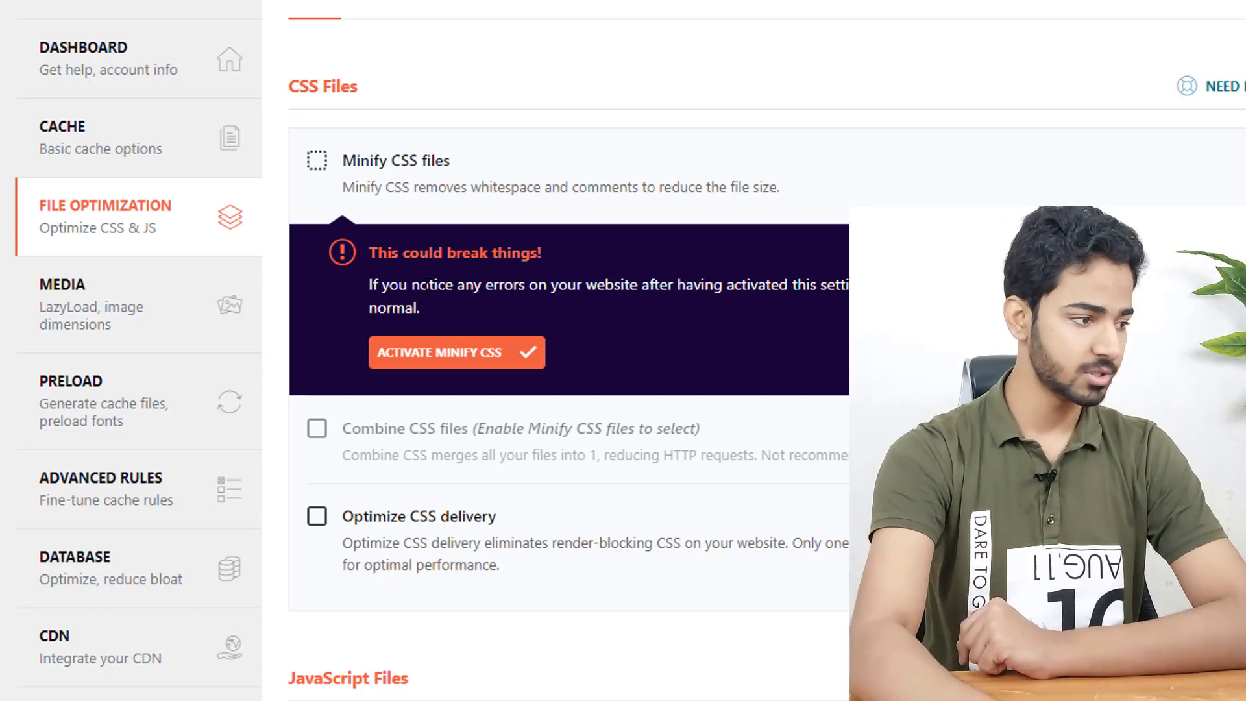
{"action": "left_click", "coordinate": [481, 352]}
{"action": "left_click", "coordinate": [460, 252]}
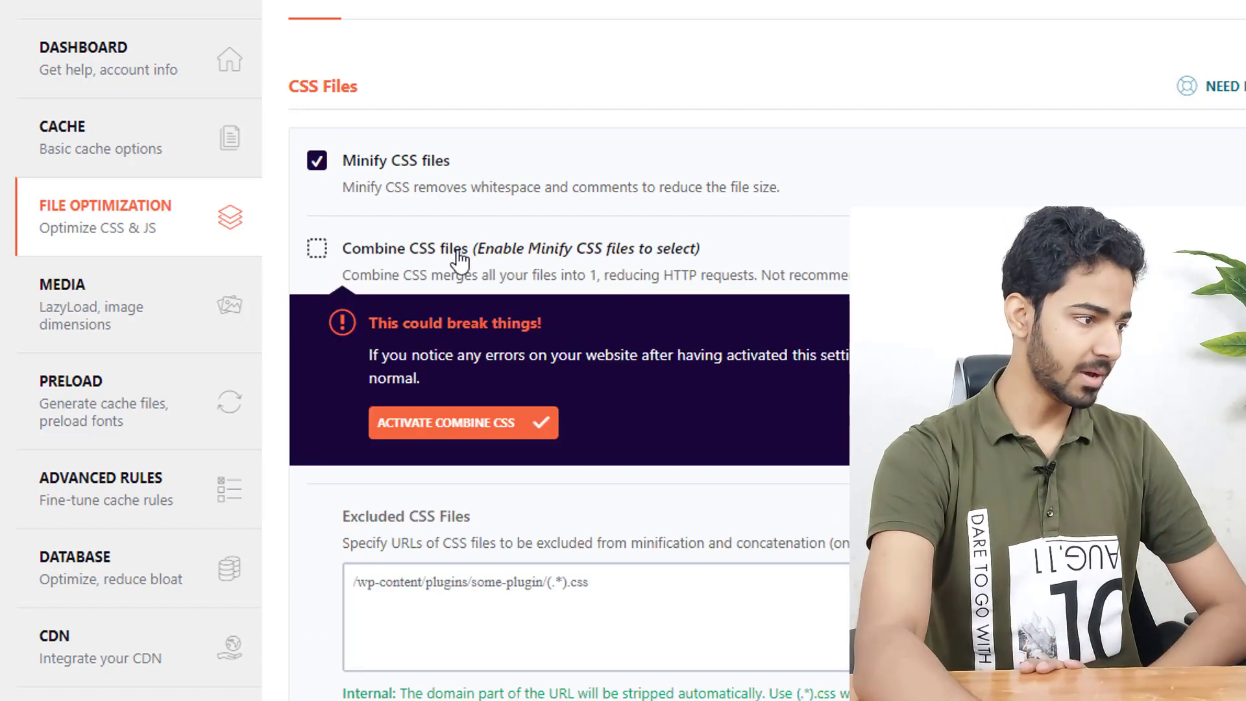
{"action": "left_click", "coordinate": [480, 423]}
Step: Enable Optimize CSS delivery and activate the Remove Unused CSS method
{"action": "scroll", "coordinate": [480, 334], "scroll_direction": "down", "scroll_amount": 3}
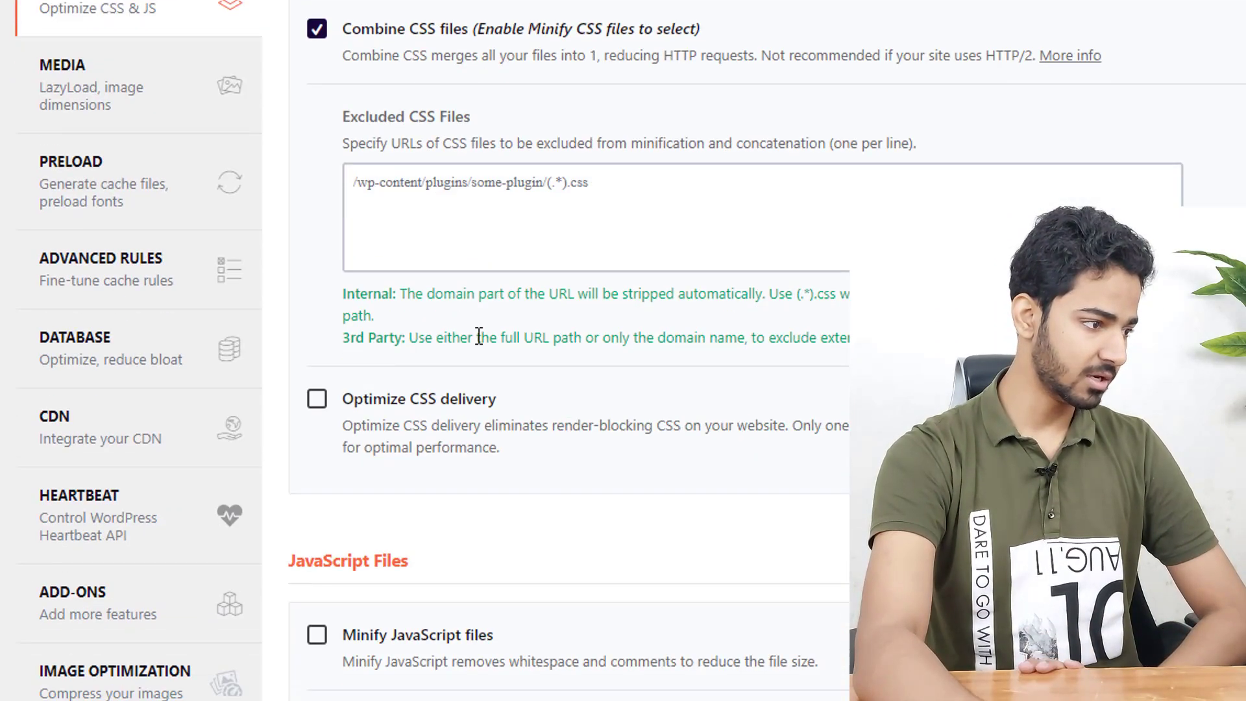
{"action": "left_click", "coordinate": [408, 412]}
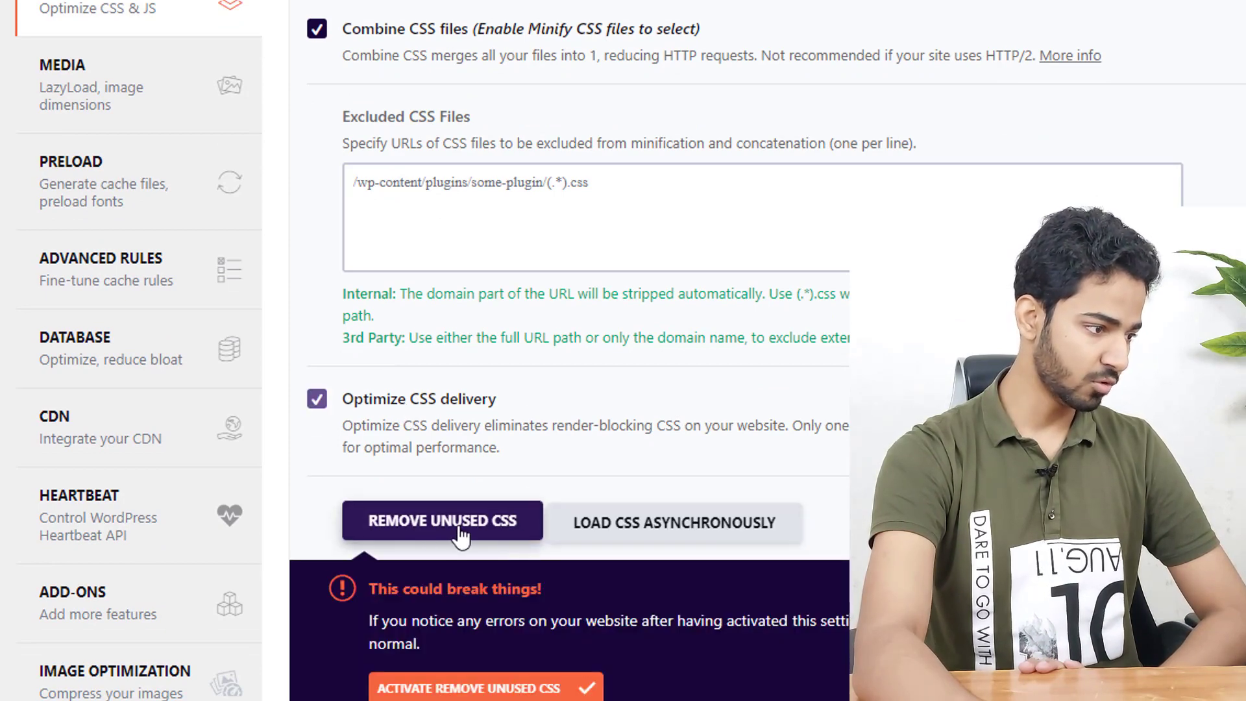
{"action": "scroll", "coordinate": [535, 423], "scroll_direction": "down", "scroll_amount": 2}
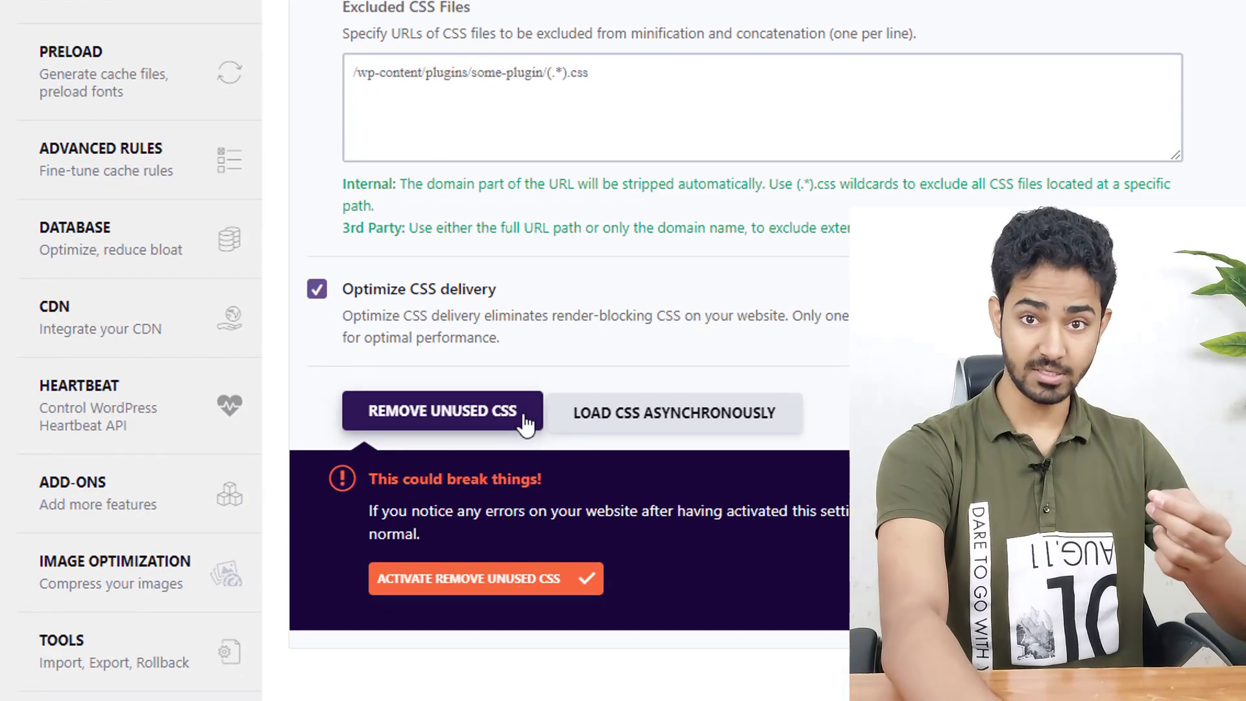
{"action": "scroll", "coordinate": [490, 370], "scroll_direction": "down", "scroll_amount": 4}
{"action": "left_click", "coordinate": [489, 369]}
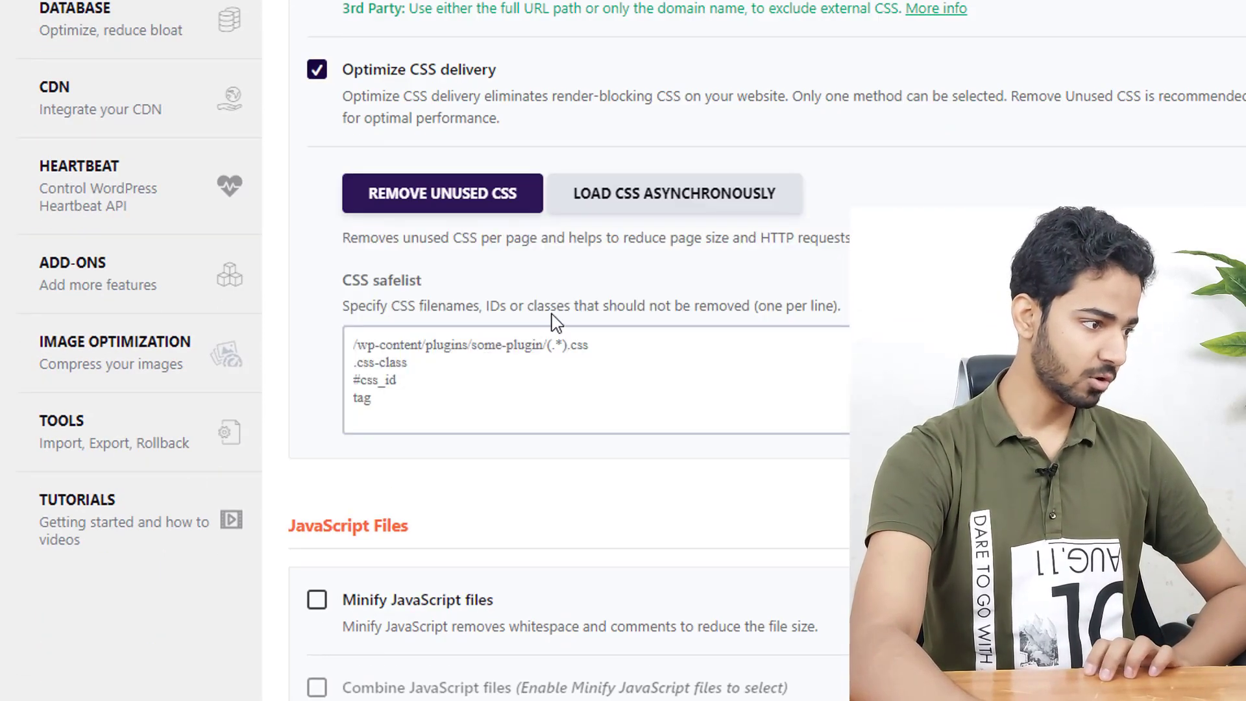
Step: Activate Minify JavaScript files and Combine JavaScript files for the site
{"action": "scroll", "coordinate": [555, 323], "scroll_direction": "down", "scroll_amount": 4}
{"action": "left_click", "coordinate": [381, 361]}
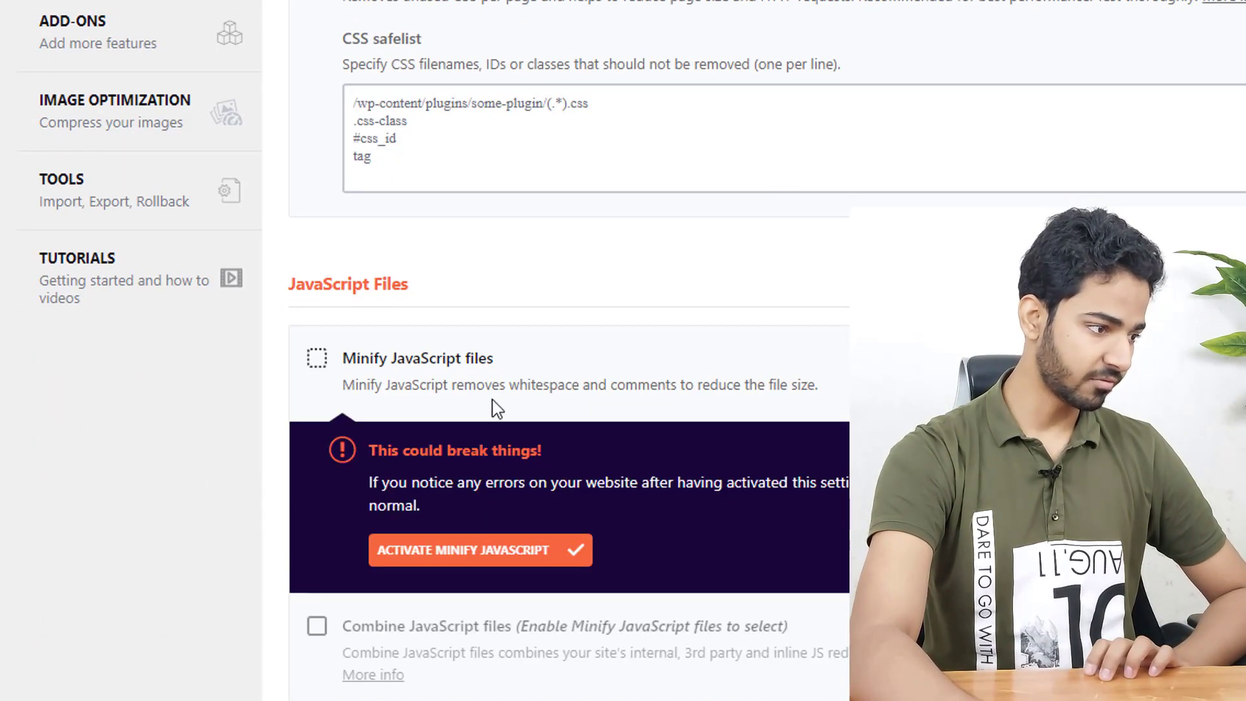
{"action": "left_click", "coordinate": [479, 550]}
{"action": "scroll", "coordinate": [536, 344], "scroll_direction": "down", "scroll_amount": 4}
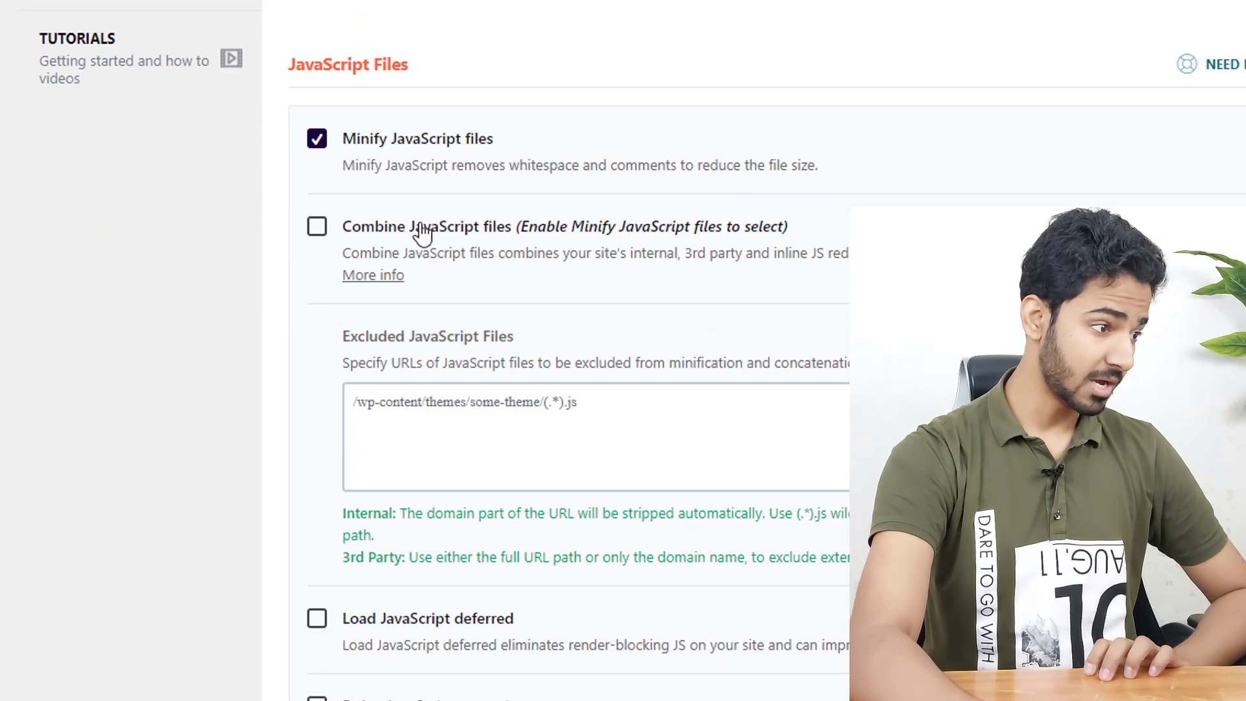
{"action": "left_click", "coordinate": [425, 229]}
{"action": "left_click", "coordinate": [527, 425]}
Step: Enable Load JavaScript deferred and Delay JavaScript execution, and save the file optimization changes
{"action": "scroll", "coordinate": [570, 256], "scroll_direction": "down", "scroll_amount": 4}
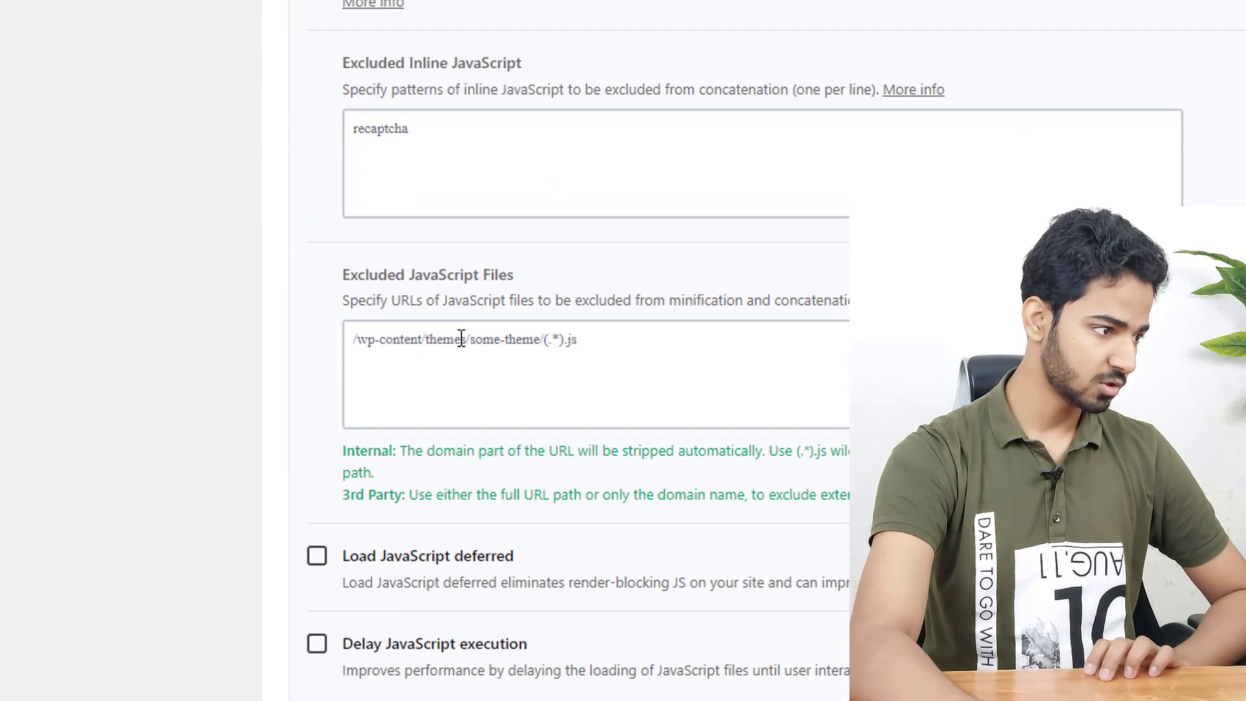
{"action": "left_click", "coordinate": [390, 564]}
{"action": "scroll", "coordinate": [481, 437], "scroll_direction": "down", "scroll_amount": 3}
{"action": "left_click", "coordinate": [380, 643]}
{"action": "scroll", "coordinate": [301, 648], "scroll_direction": "down", "scroll_amount": 5}
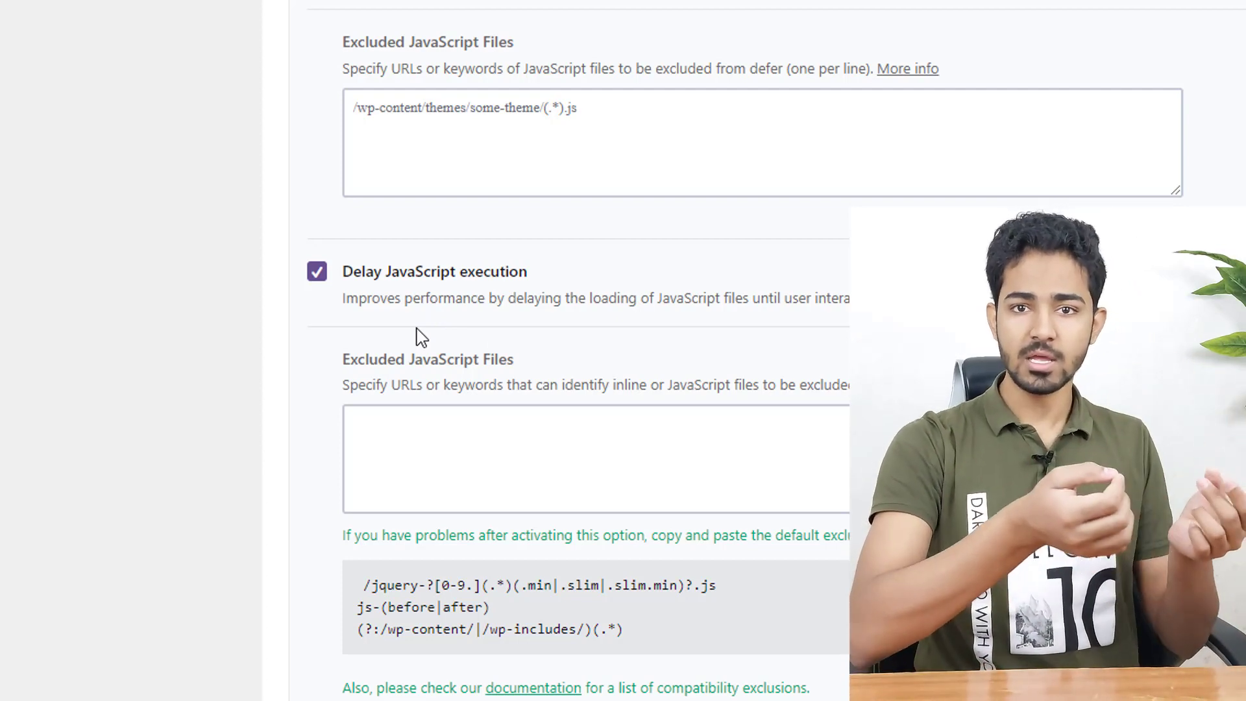
{"action": "scroll", "coordinate": [417, 328], "scroll_direction": "down", "scroll_amount": 3}
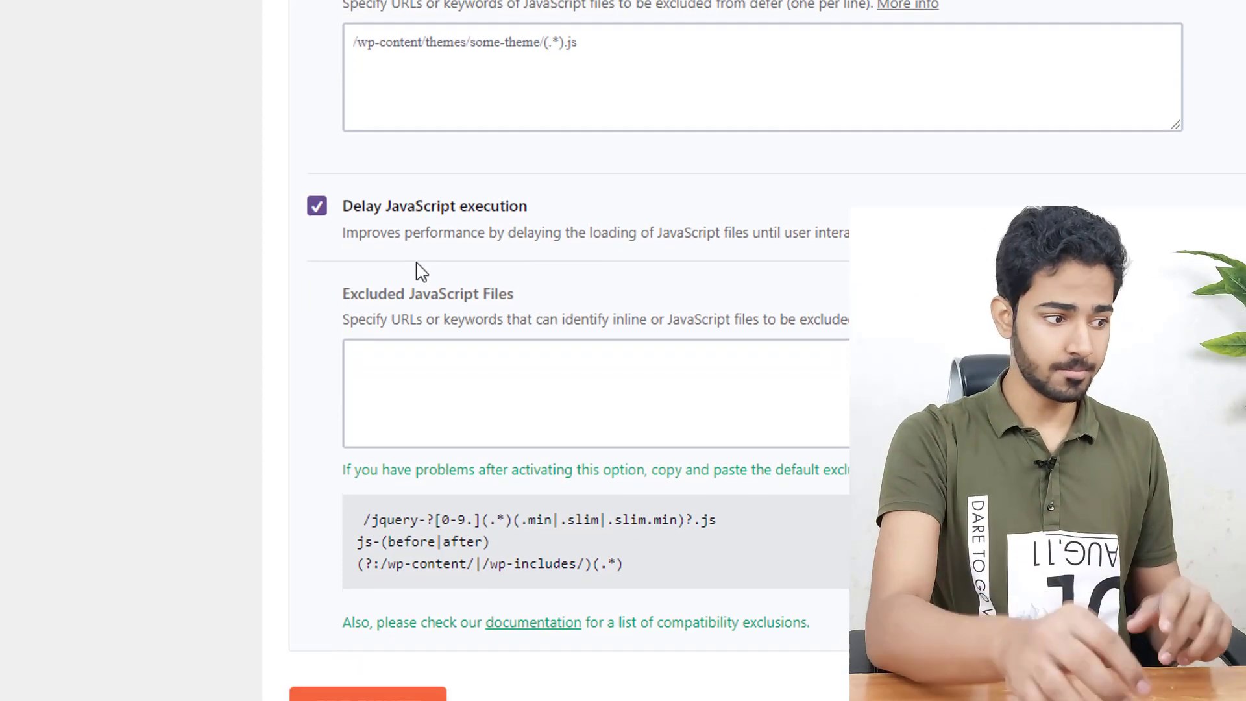
{"action": "left_click", "coordinate": [401, 623]}
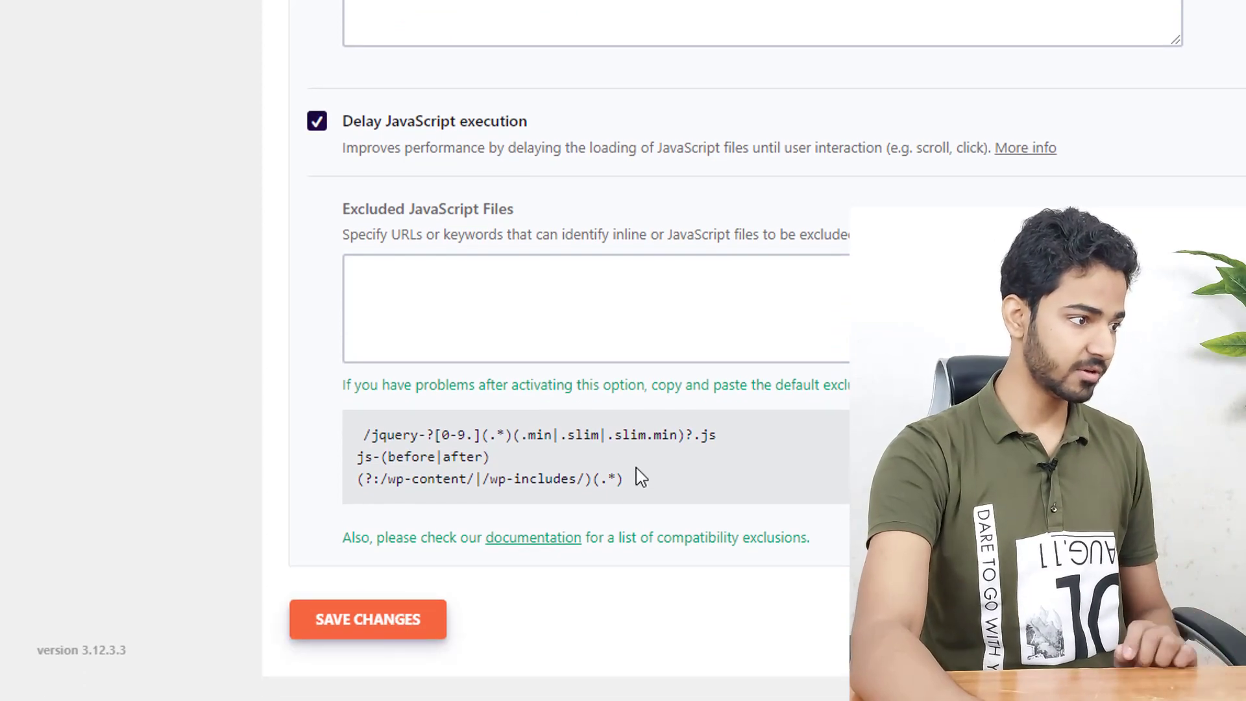
Step: In the media settings, enable LazyLoad for images, iframes and videos, and replace YouTube iframes with a preview image
{"action": "left_click", "coordinate": [100, 445]}
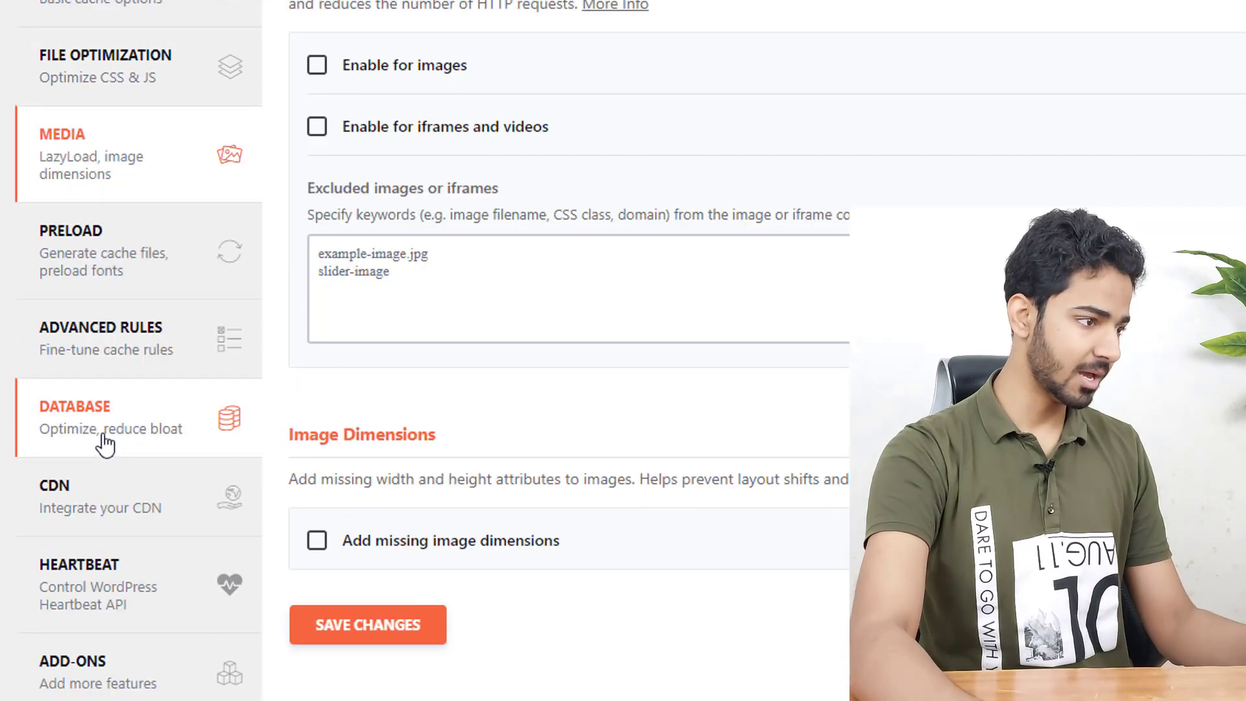
{"action": "scroll", "coordinate": [390, 130], "scroll_direction": "up", "scroll_amount": 2}
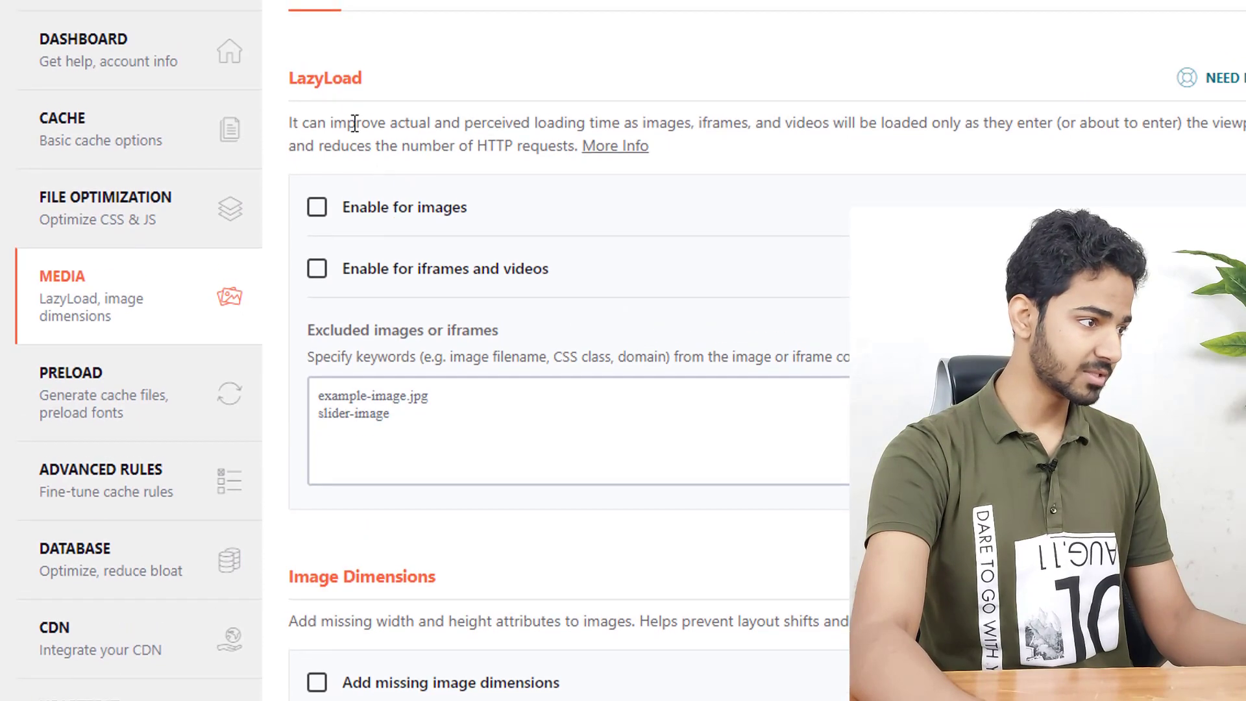
{"action": "left_click", "coordinate": [368, 209]}
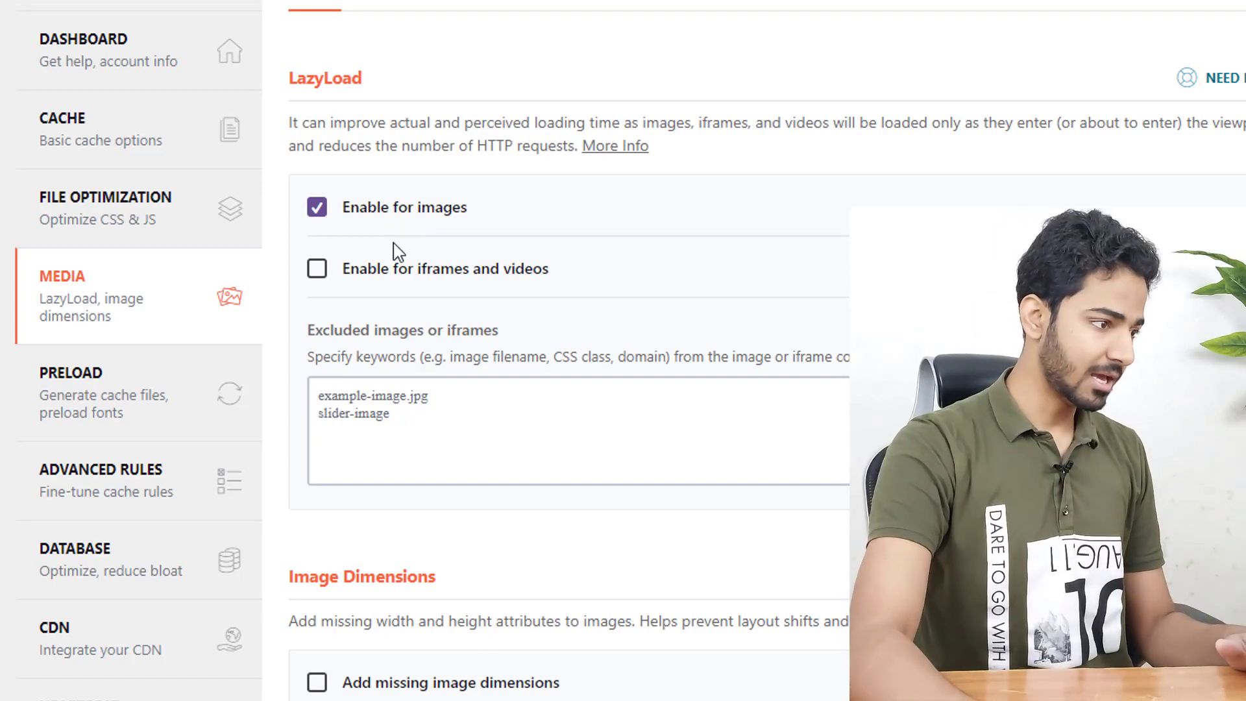
{"action": "left_click", "coordinate": [383, 275]}
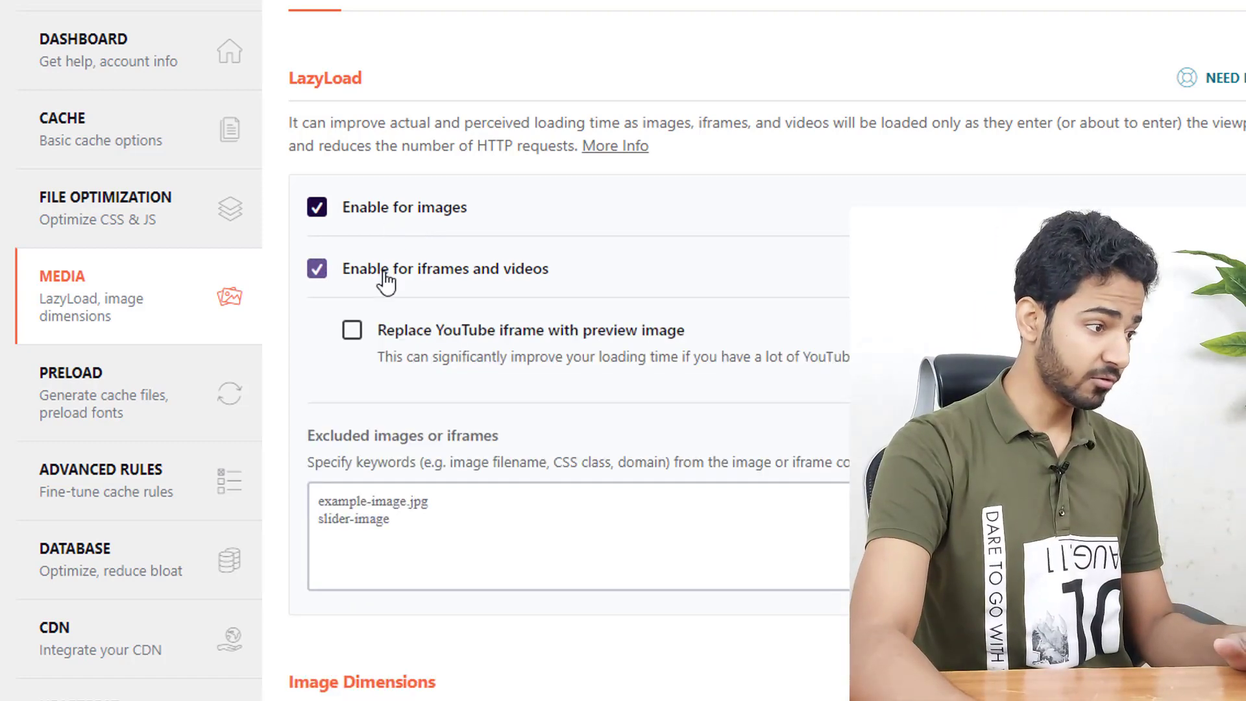
{"action": "left_click", "coordinate": [432, 344]}
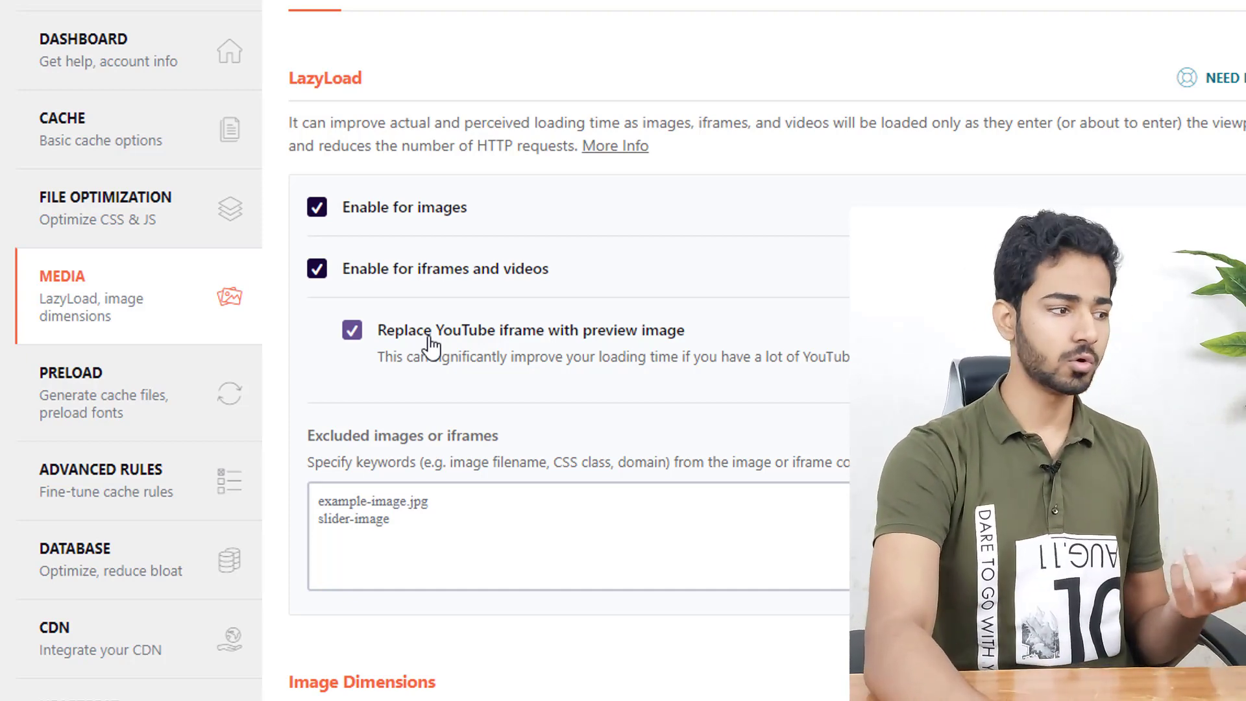
Step: Enable adding missing image dimensions and save the media settings
{"action": "scroll", "coordinate": [430, 348], "scroll_direction": "down", "scroll_amount": 5}
{"action": "left_click", "coordinate": [455, 397]}
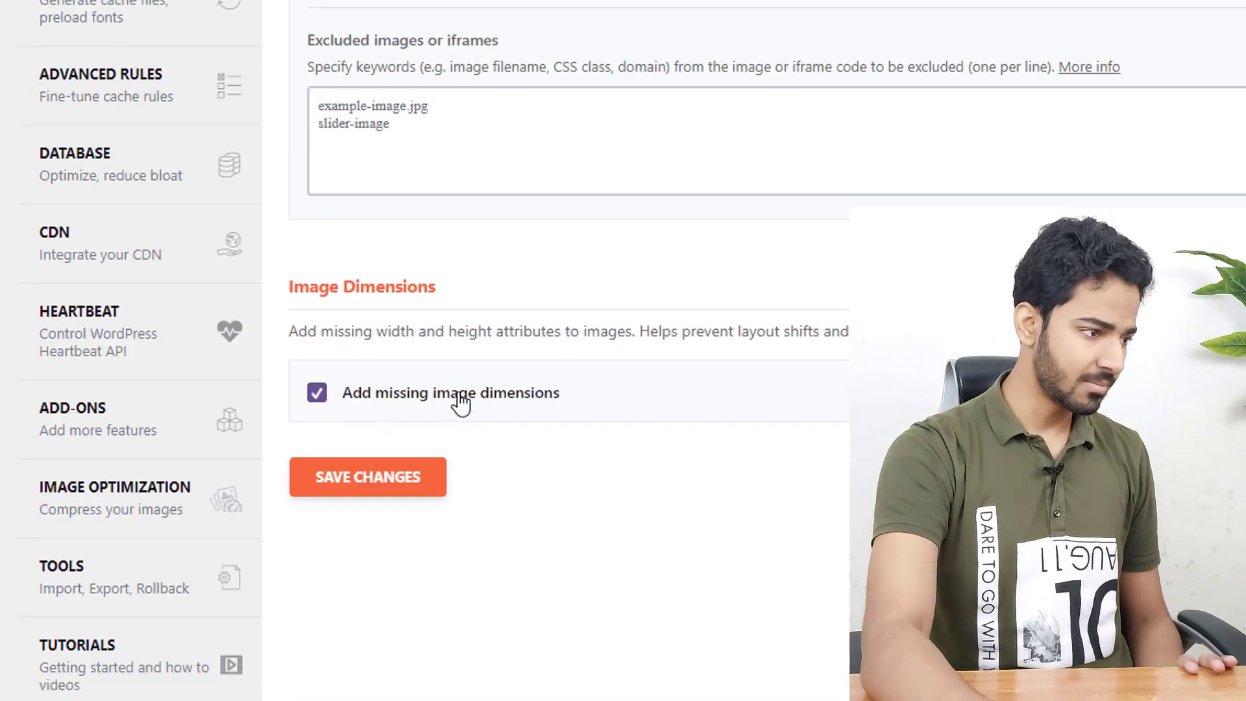
{"action": "left_click", "coordinate": [369, 480]}
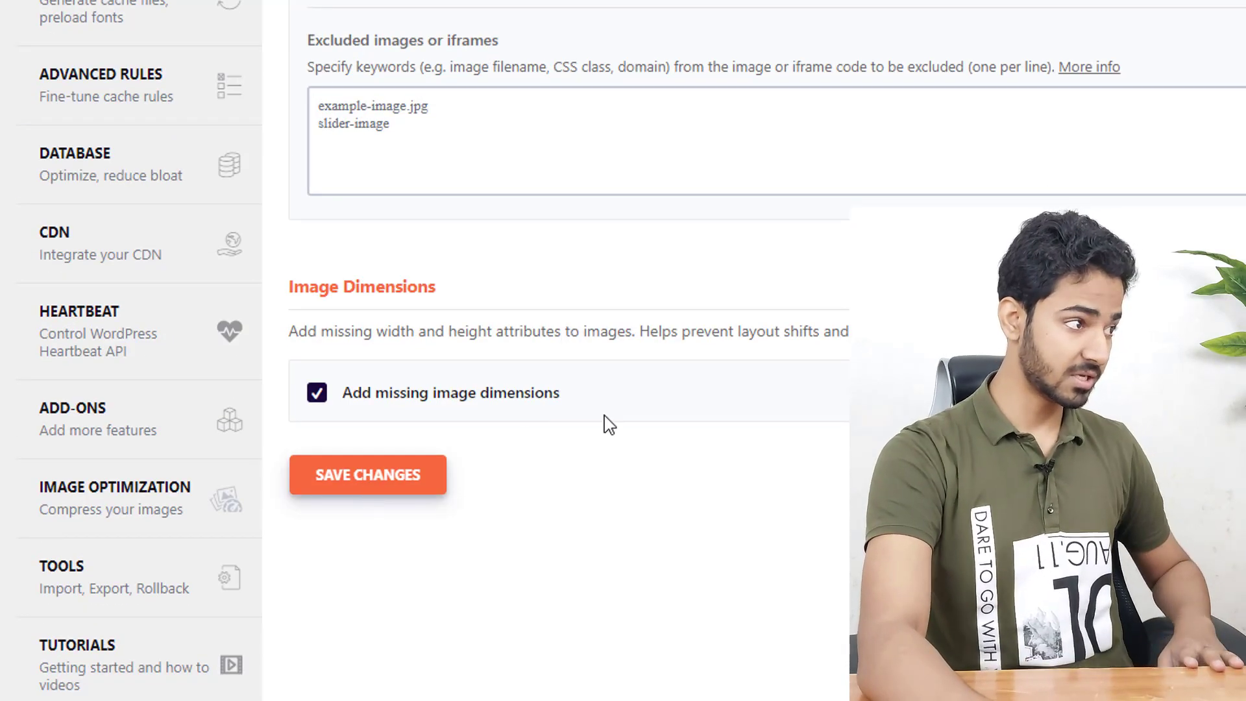
Step: In the preload settings, activate cache preloading and enable link preloading
{"action": "left_click", "coordinate": [82, 422]}
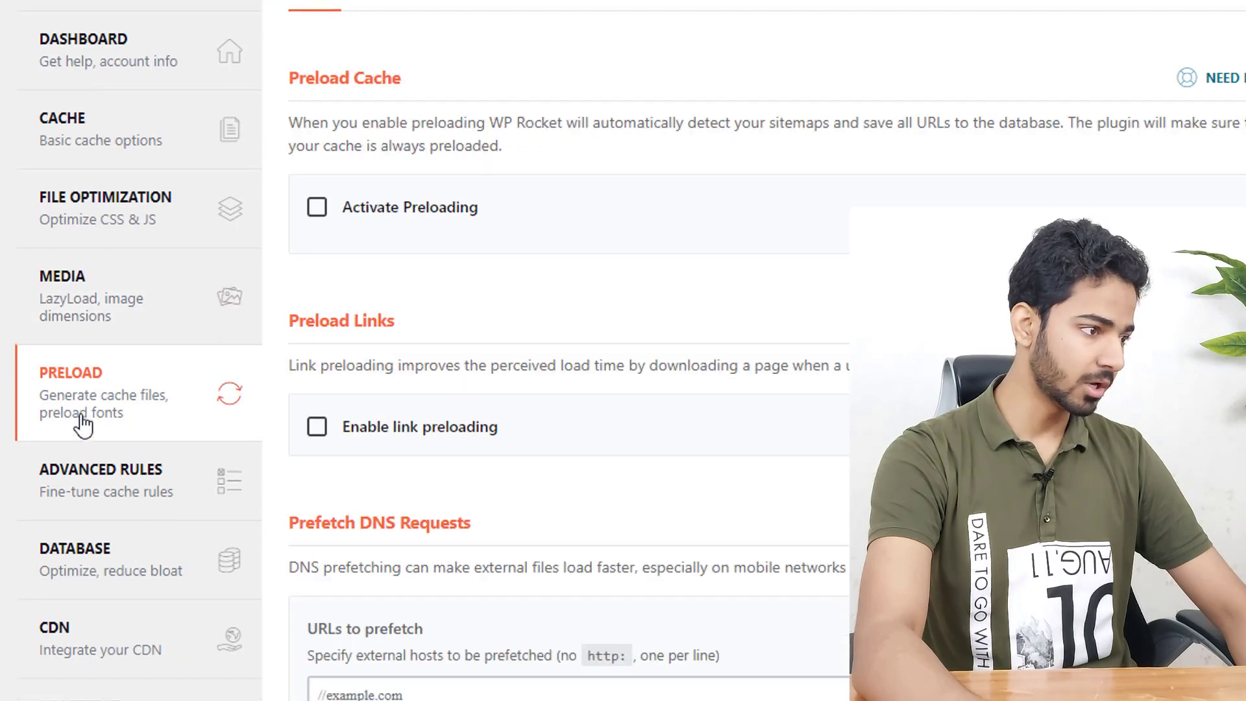
{"action": "left_click", "coordinate": [391, 221]}
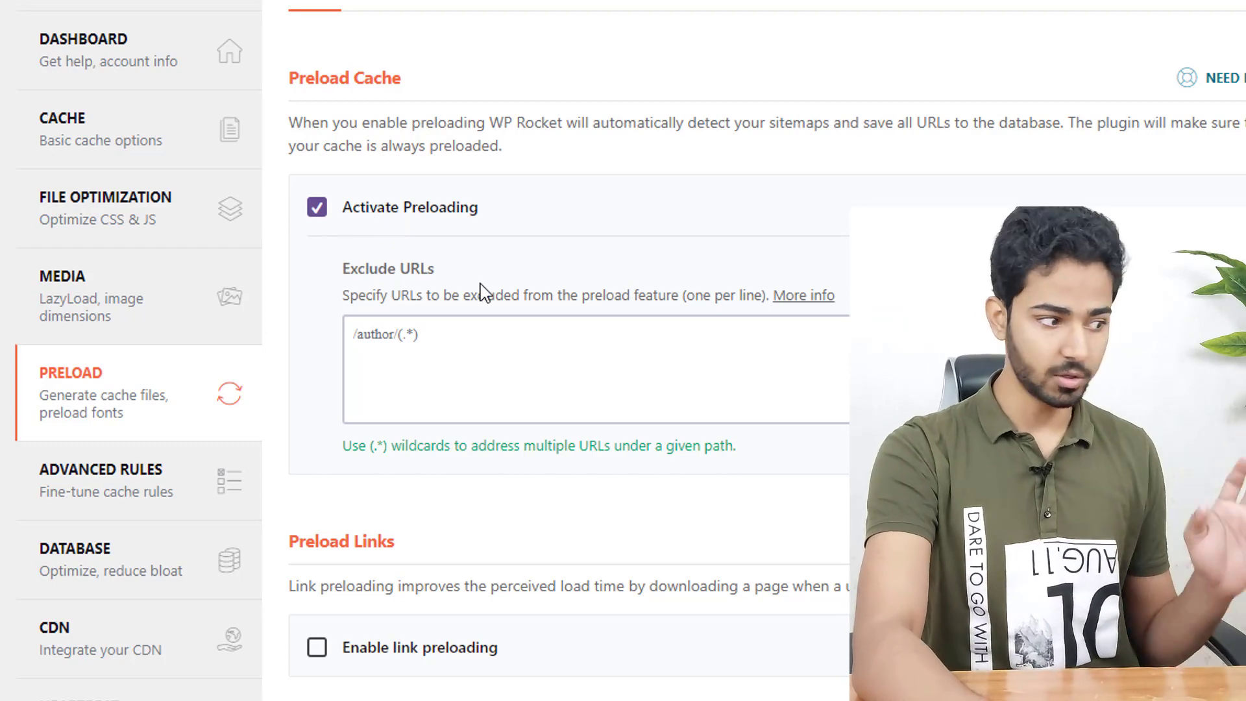
{"action": "scroll", "coordinate": [477, 295], "scroll_direction": "down", "scroll_amount": 3}
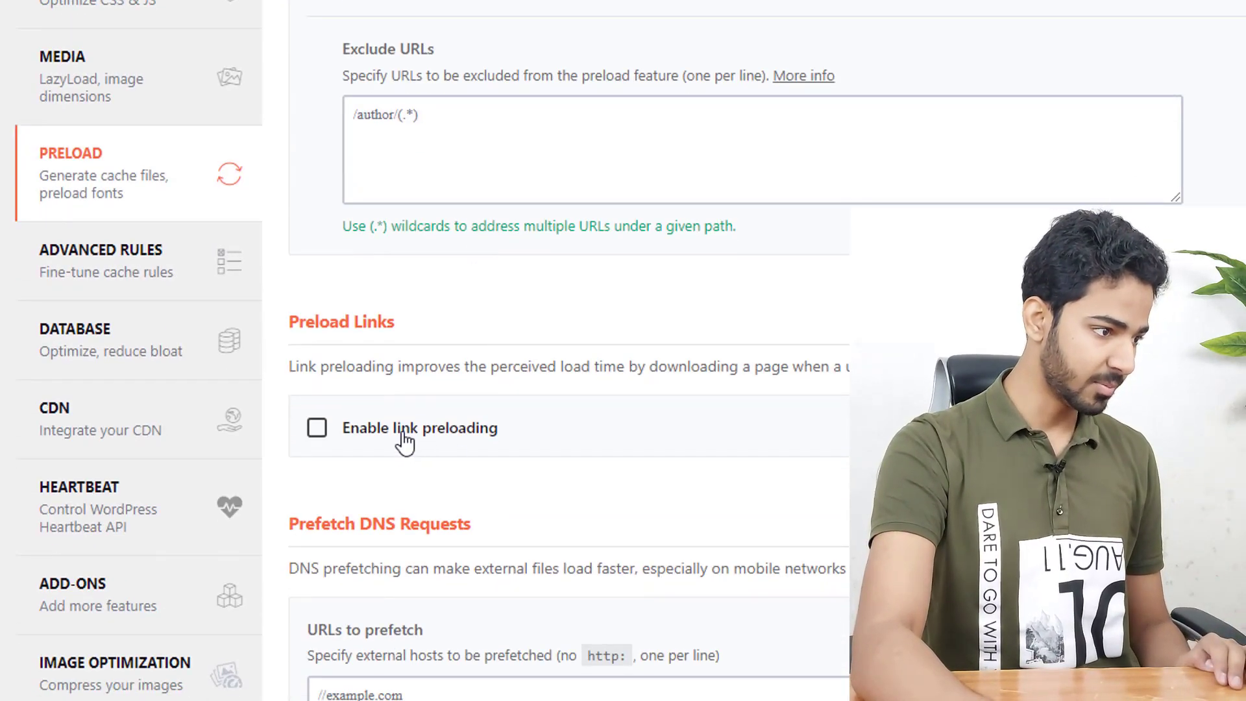
{"action": "left_click", "coordinate": [409, 438]}
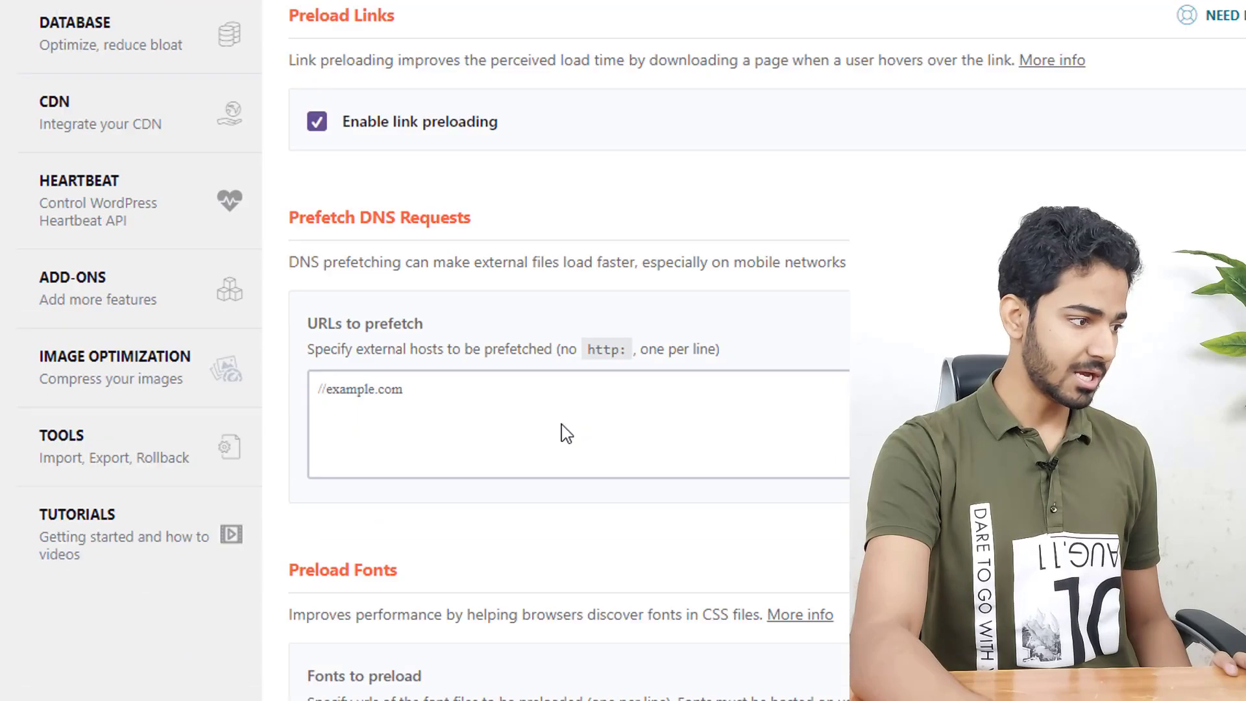
Step: Copy the full host list from the untitled Notepad file into the URLs to prefetch for DNS requests, and save the preload settings
{"action": "scroll", "coordinate": [565, 431], "scroll_direction": "down", "scroll_amount": 2}
{"action": "left_click", "coordinate": [391, 271]}
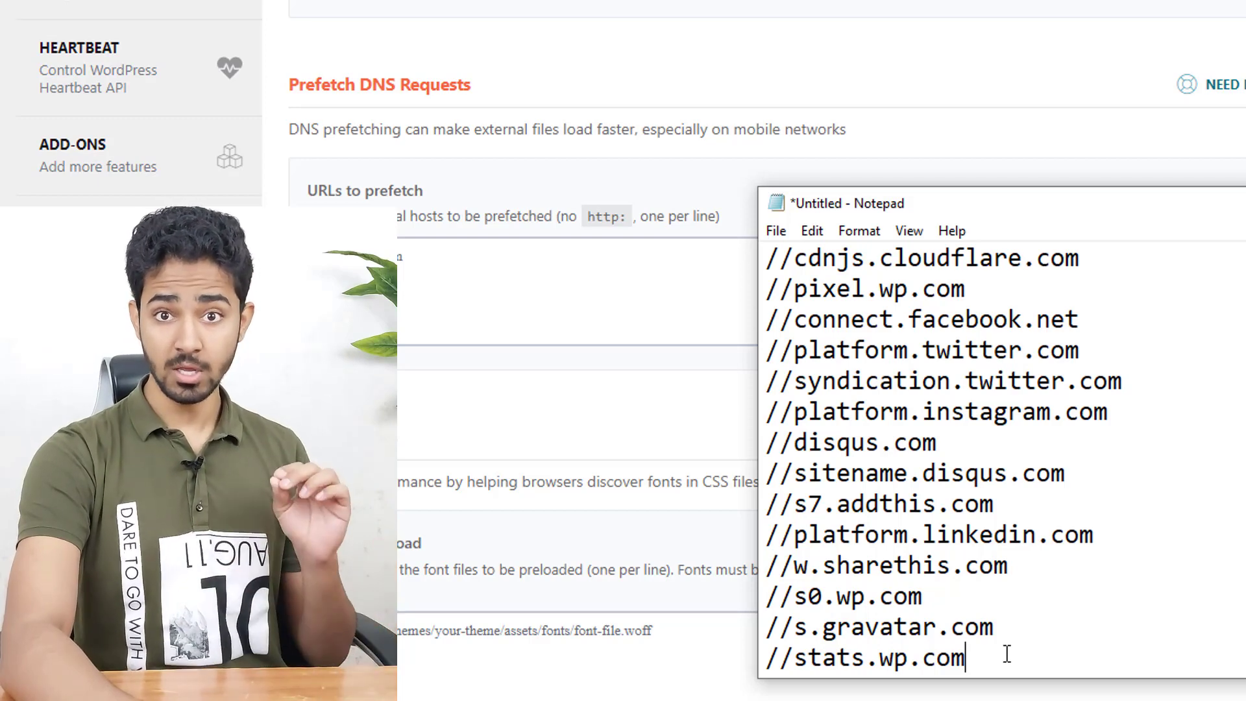
{"action": "key", "text": "ctrl+a"}
{"action": "key", "text": "ctrl+c"}
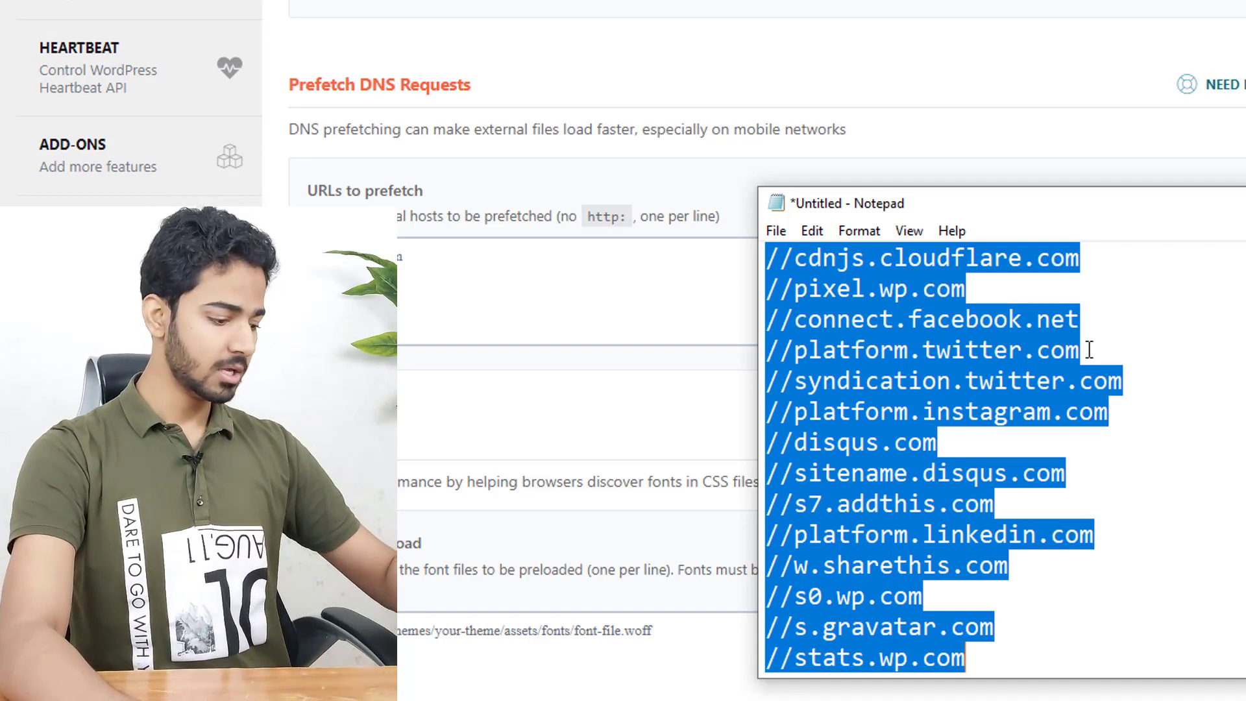
{"action": "left_click", "coordinate": [422, 318]}
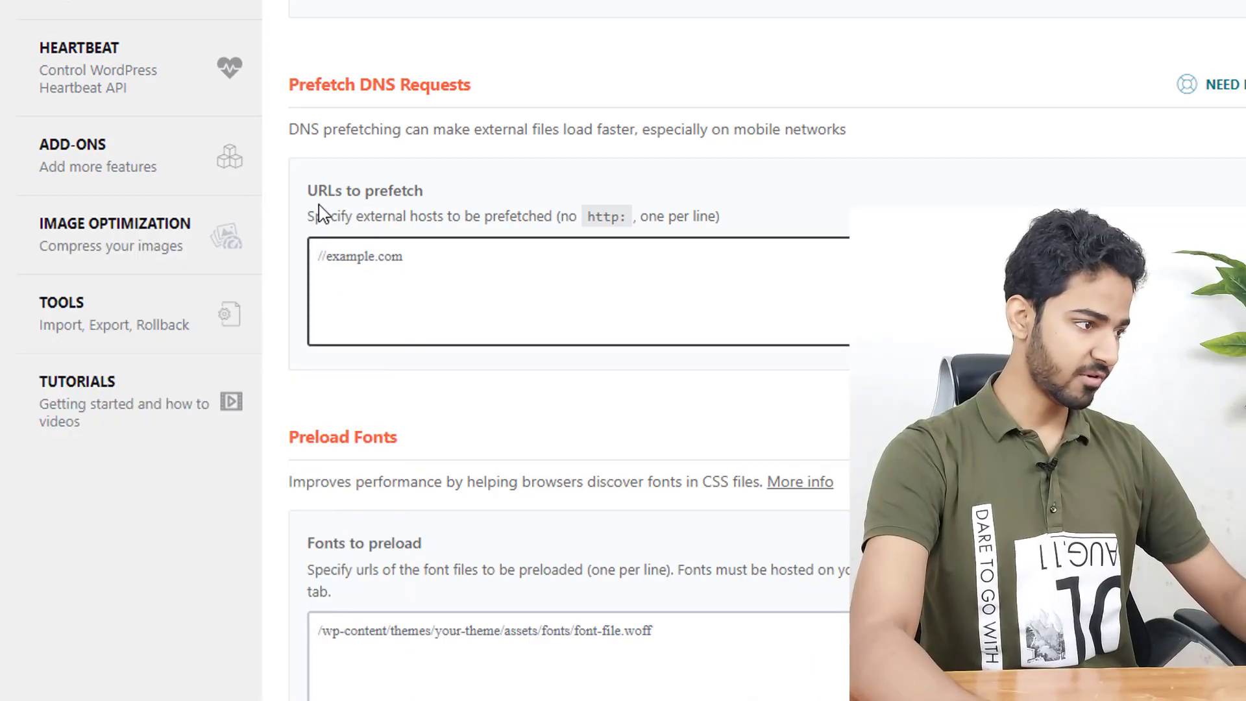
{"action": "key", "text": "ctrl+v"}
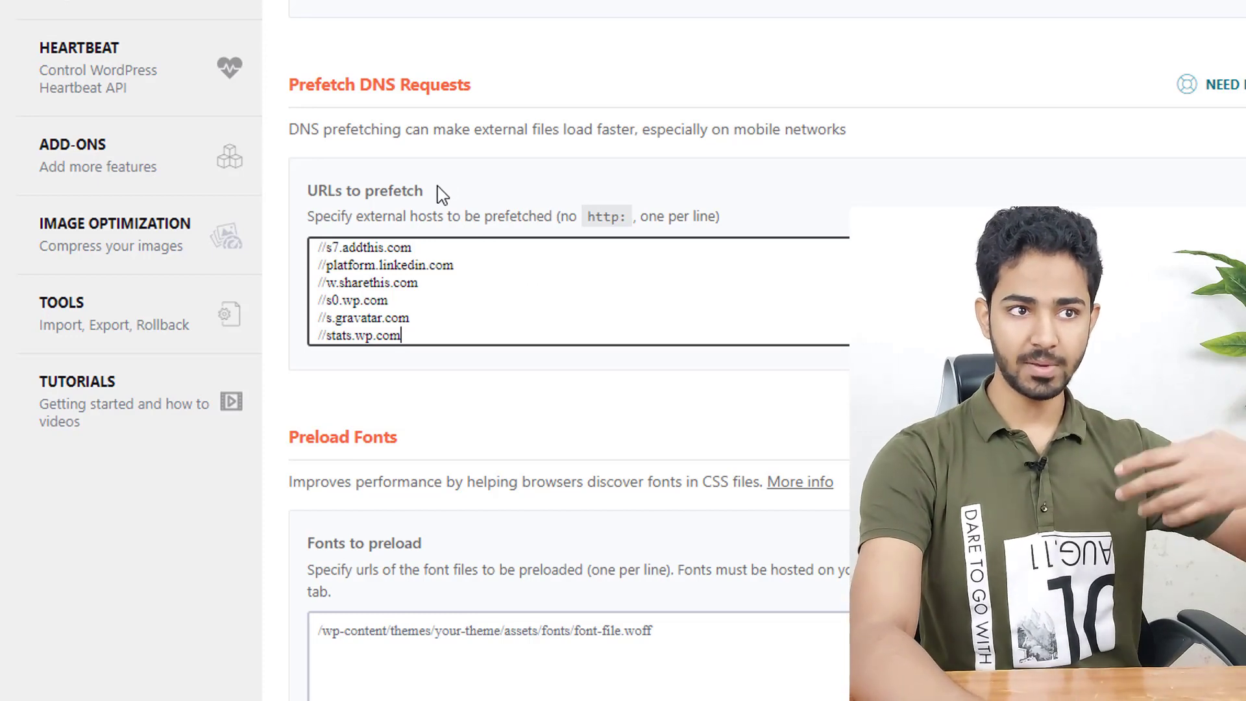
{"action": "scroll", "coordinate": [384, 620], "scroll_direction": "down", "scroll_amount": 3}
{"action": "left_click", "coordinate": [385, 633]}
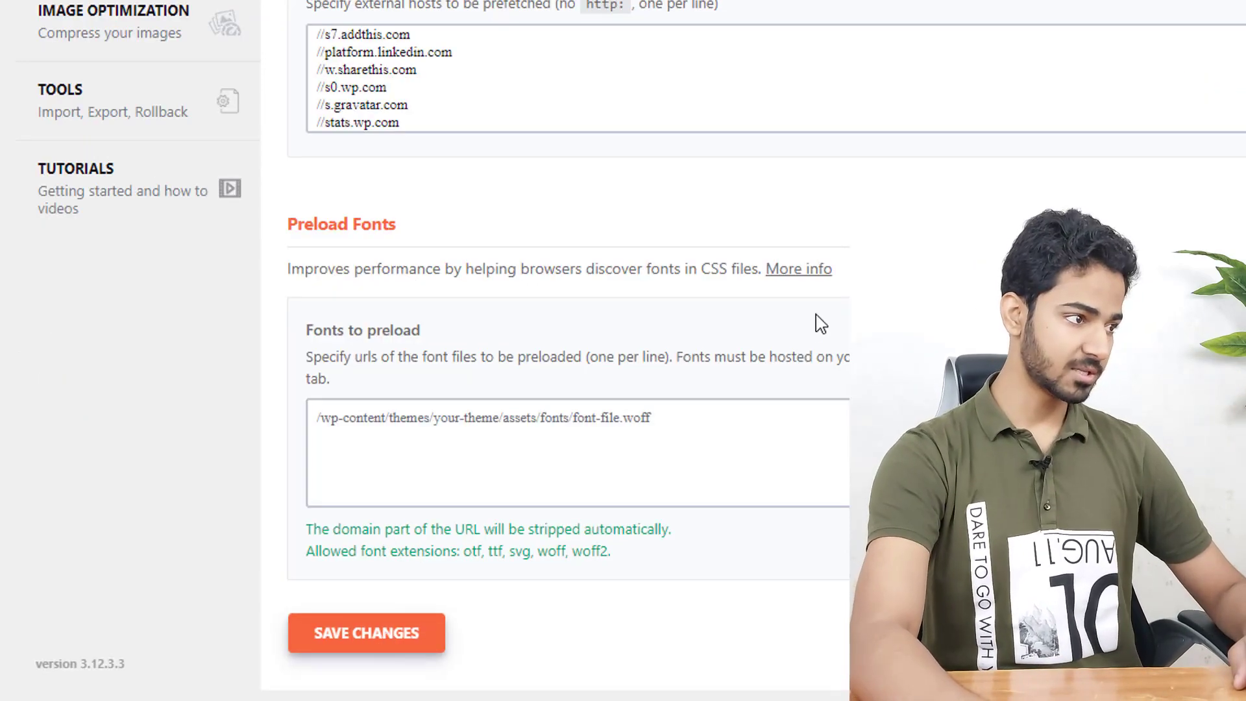
{"action": "scroll", "coordinate": [818, 323], "scroll_direction": "up", "scroll_amount": 3}
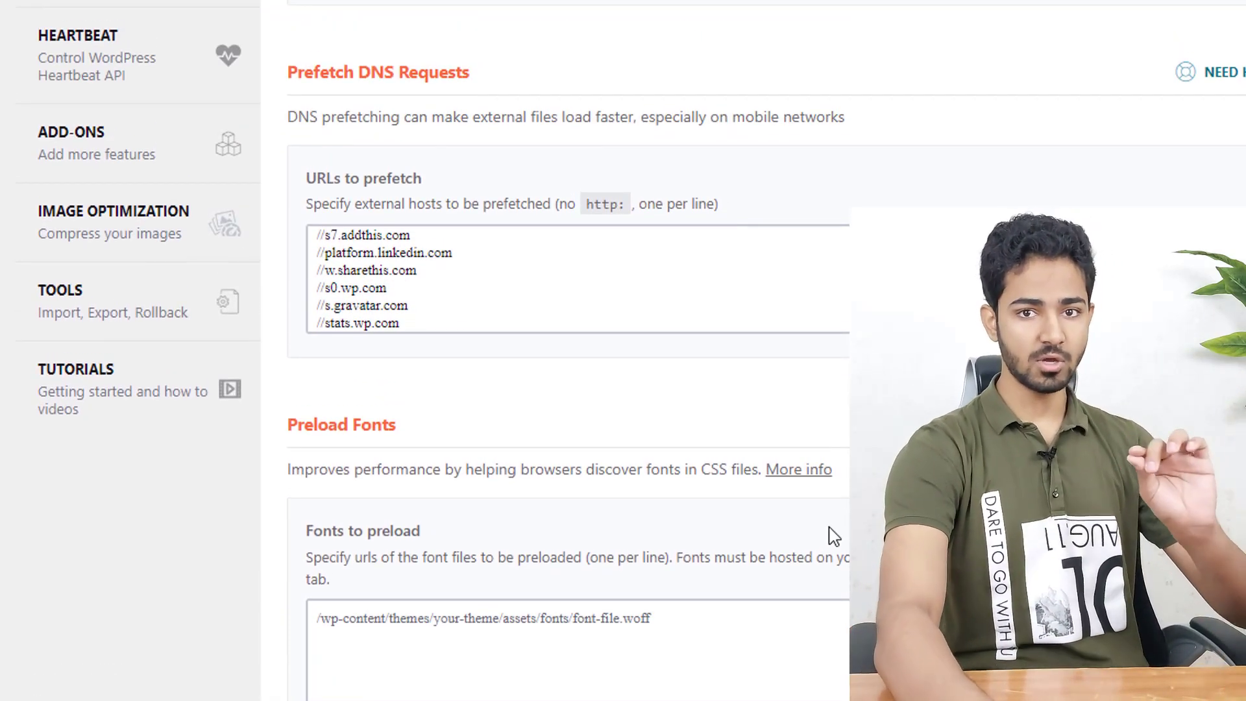